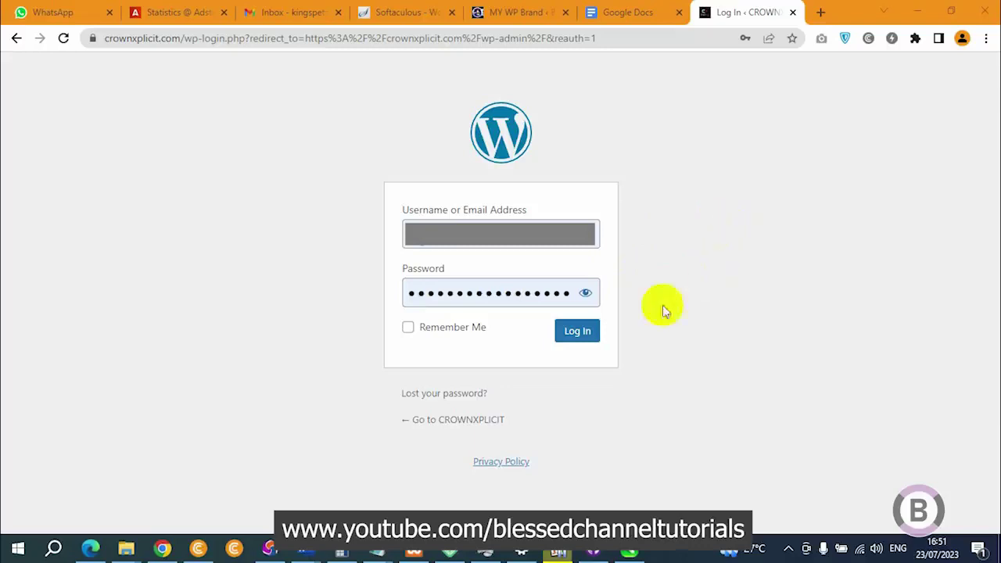
Step: Log in to the WordPress dashboard
click(574, 331)
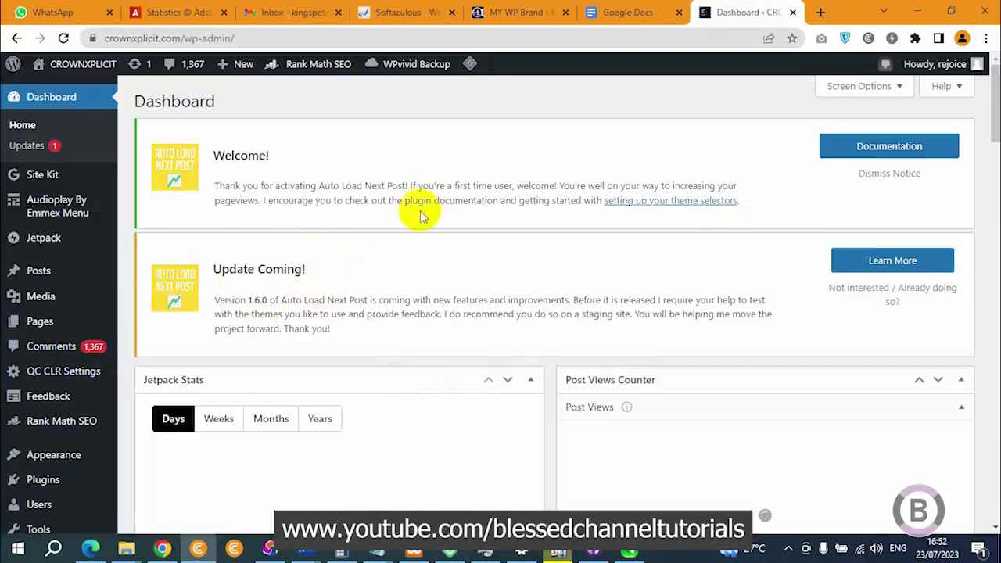
scroll(18, 371, down, 8)
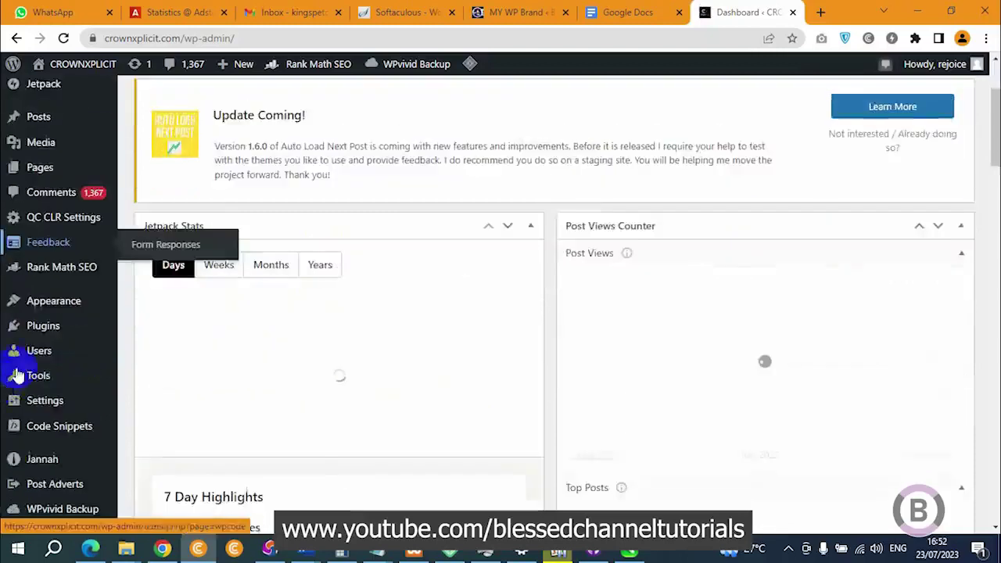
scroll(446, 415, down, 1)
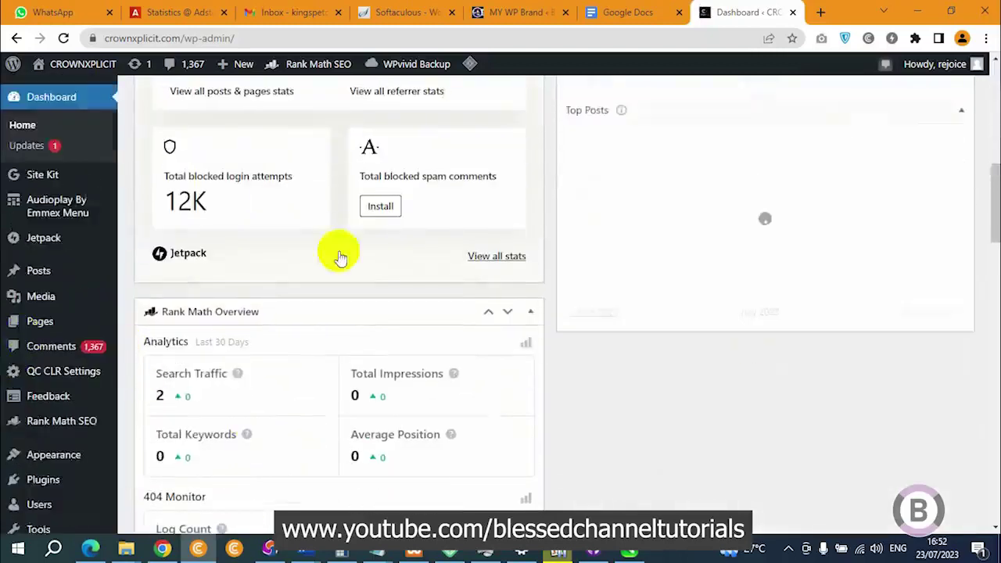
Step: Go to the Plugins Add New page and open a fresh browser tab
mouse_move(67, 179)
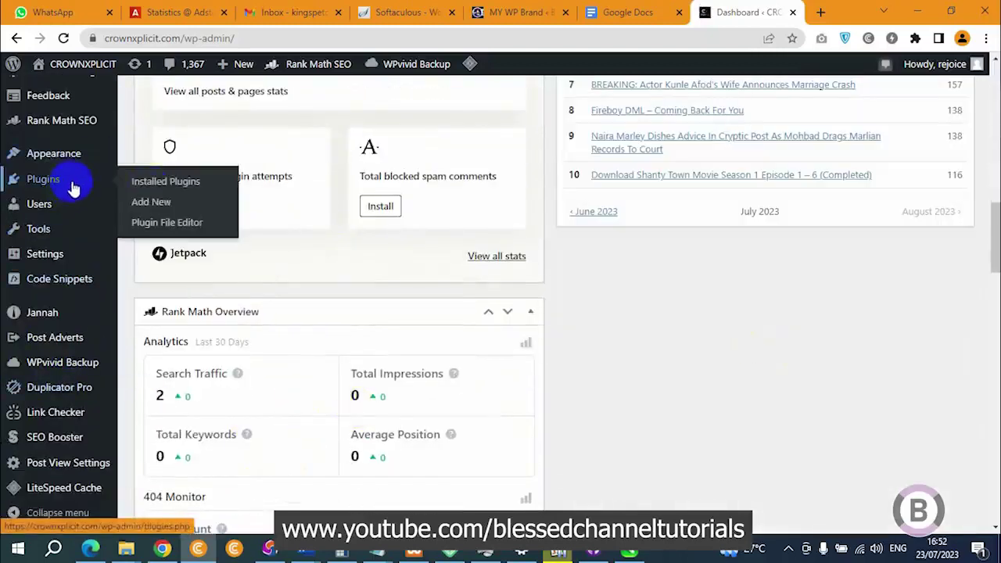
click(156, 203)
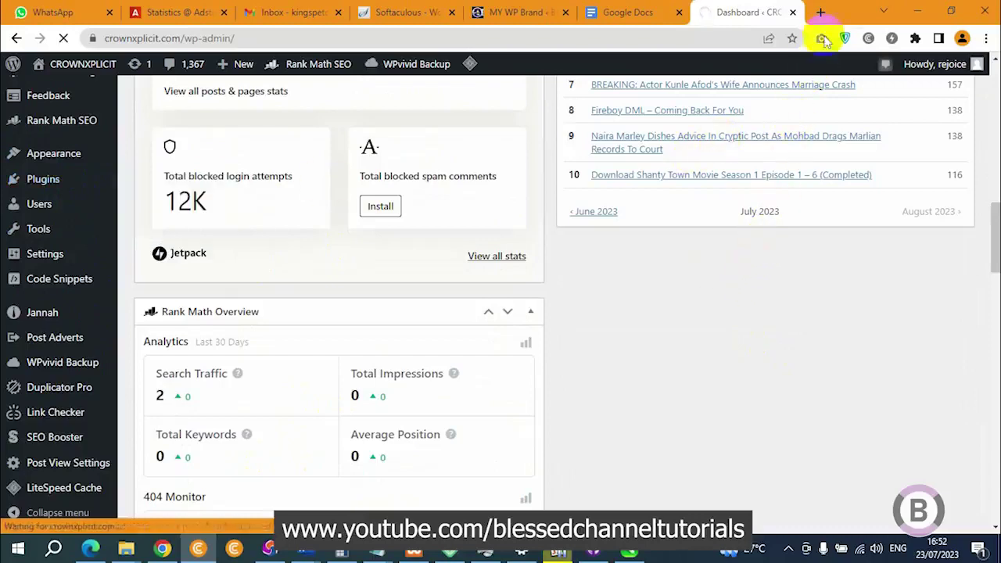
click(821, 12)
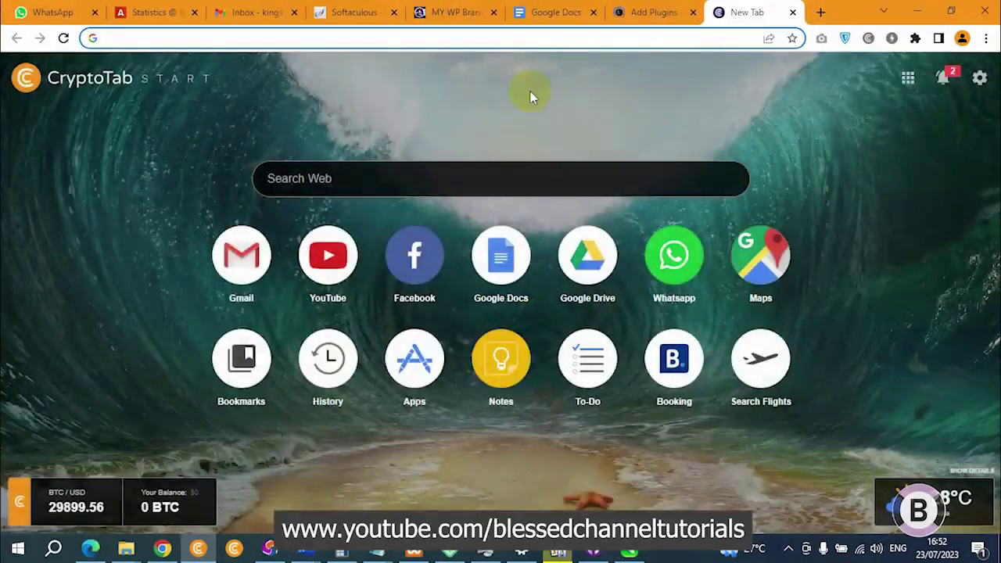
Step: Search Google for 'google recaptcha' and open the reCAPTCHA - Google about page
text(g)
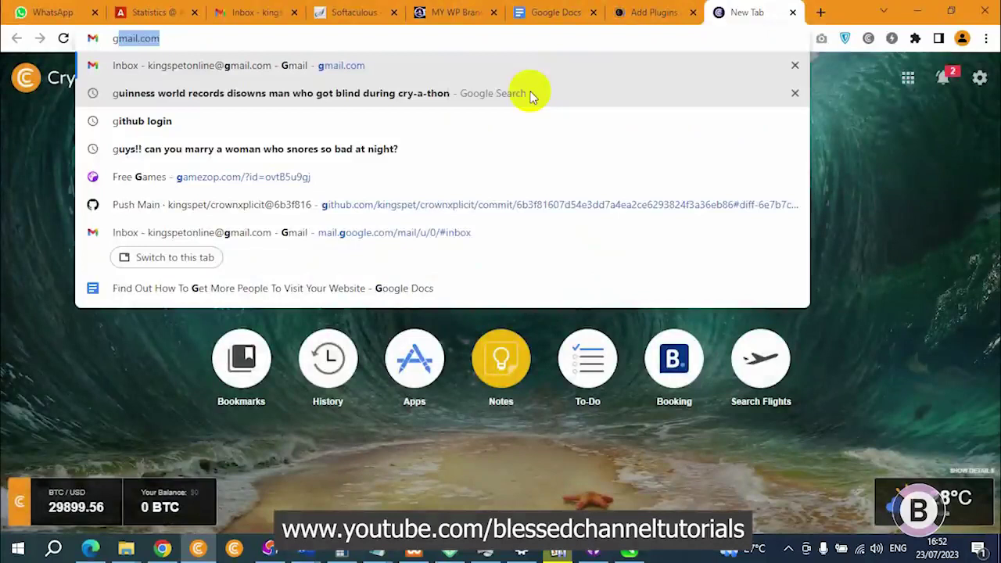
text(oogl)
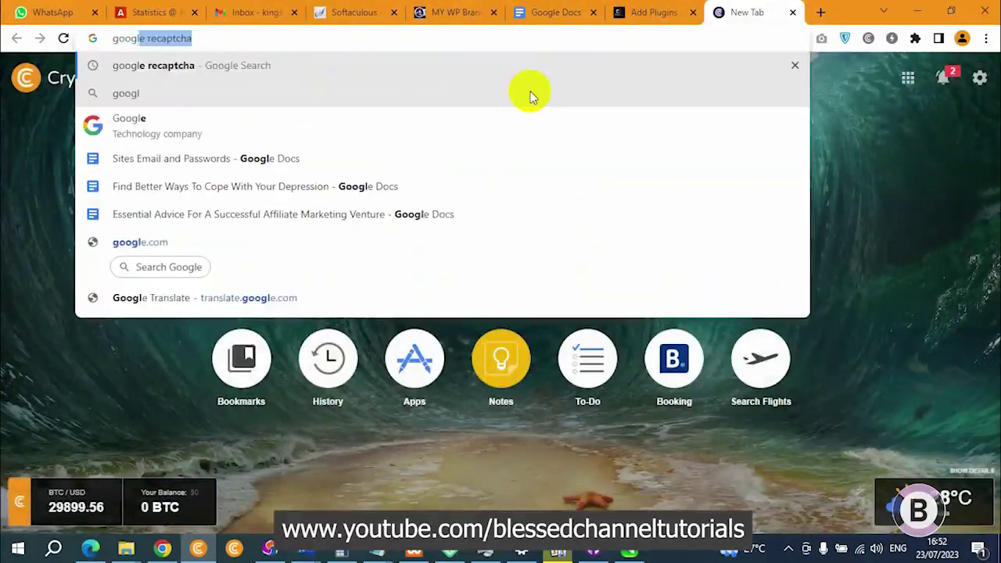
text(e recaptcha)
key(Return)
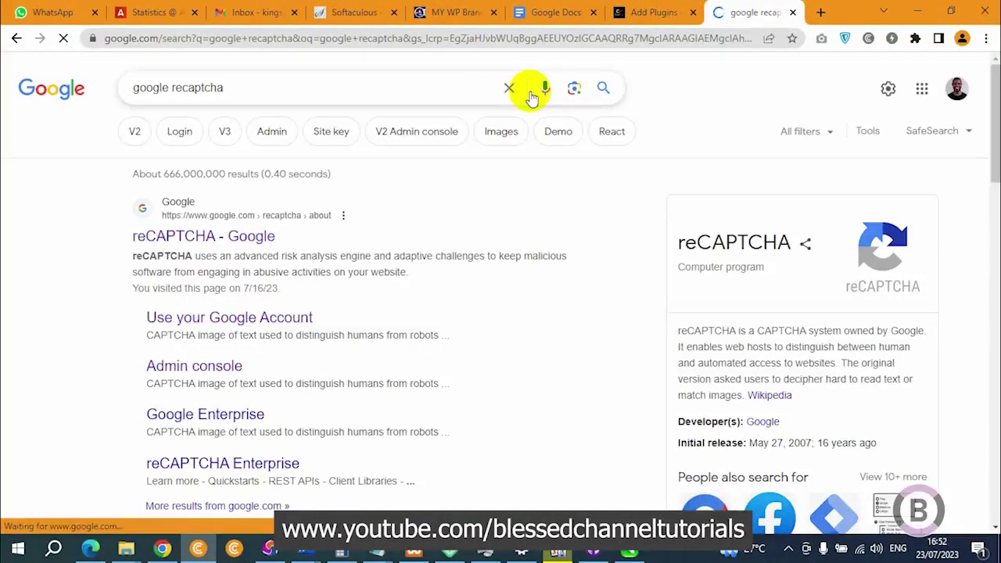
click(262, 241)
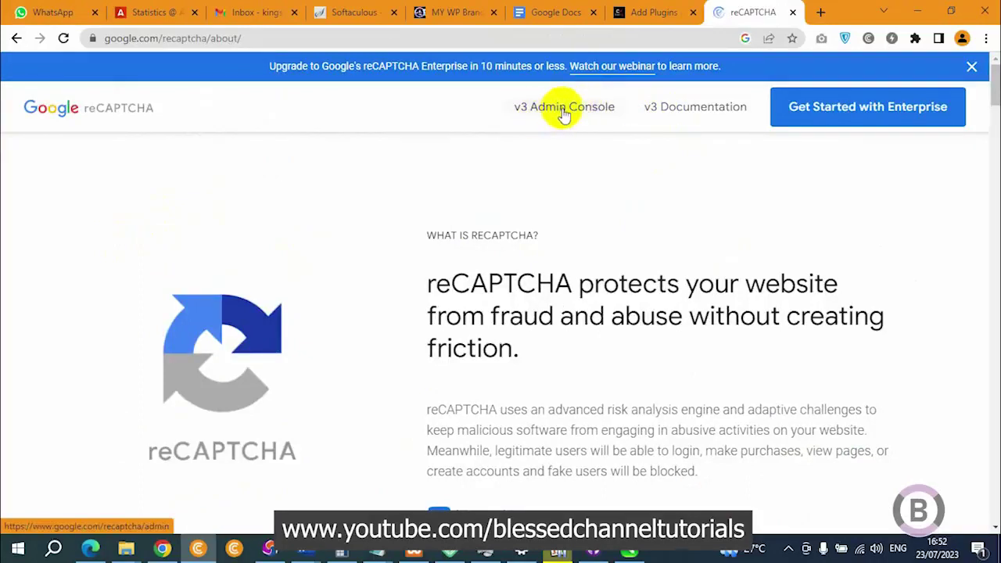
Step: In the reCAPTCHA admin console, switch to crownxplicit.com and open its settings
click(565, 115)
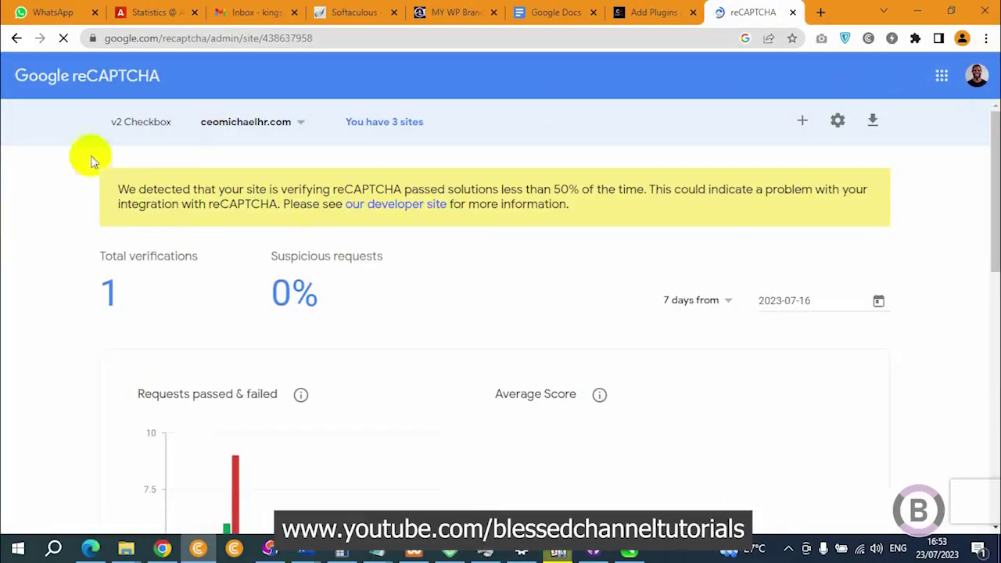
click(304, 125)
click(386, 156)
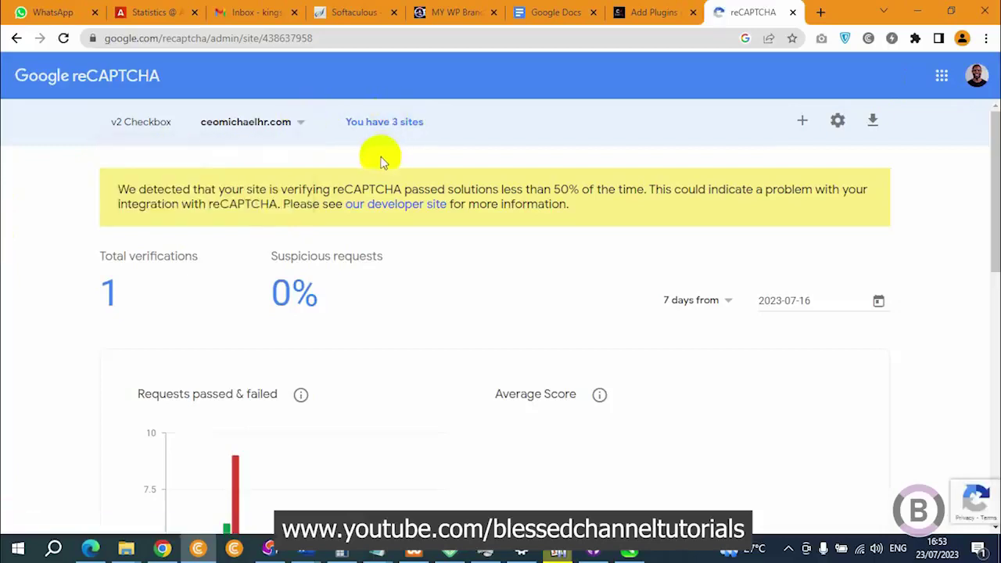
click(302, 130)
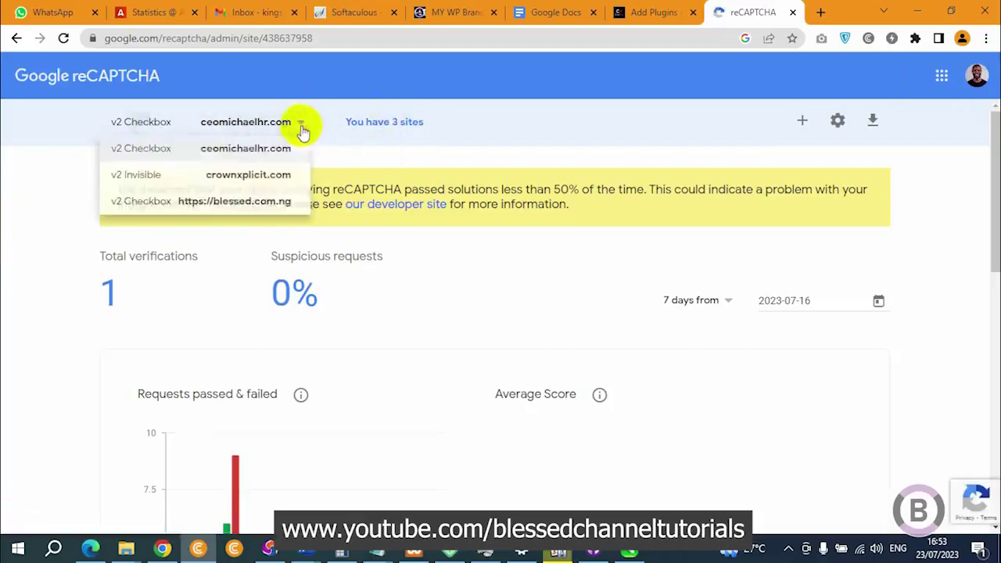
click(267, 179)
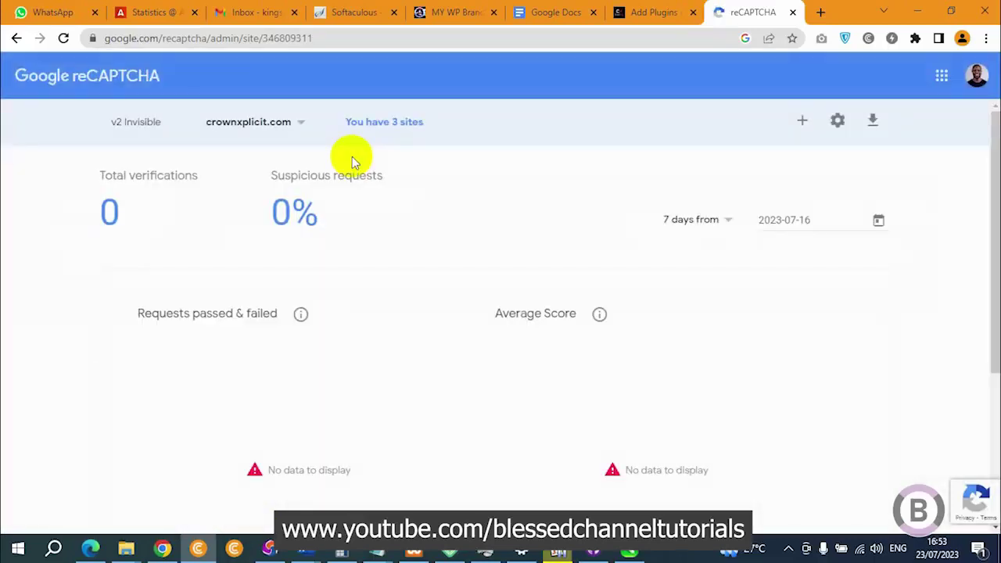
scroll(700, 261, down, 3)
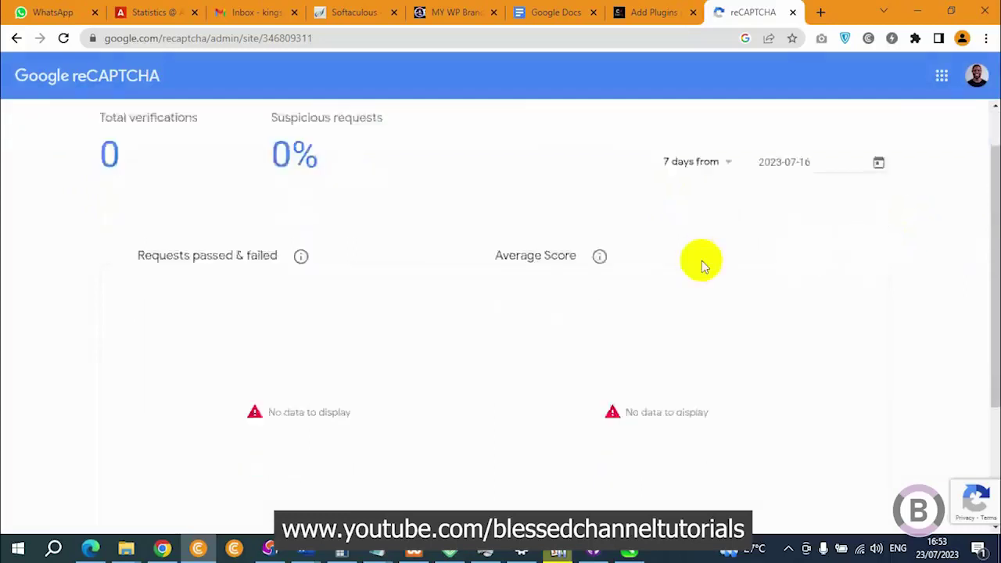
scroll(919, 244, up, 3)
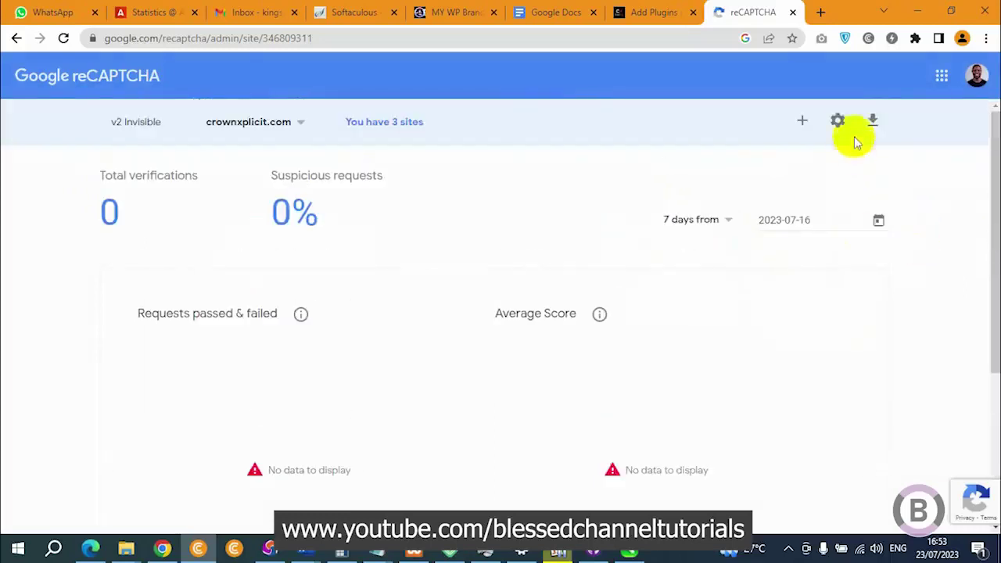
click(839, 122)
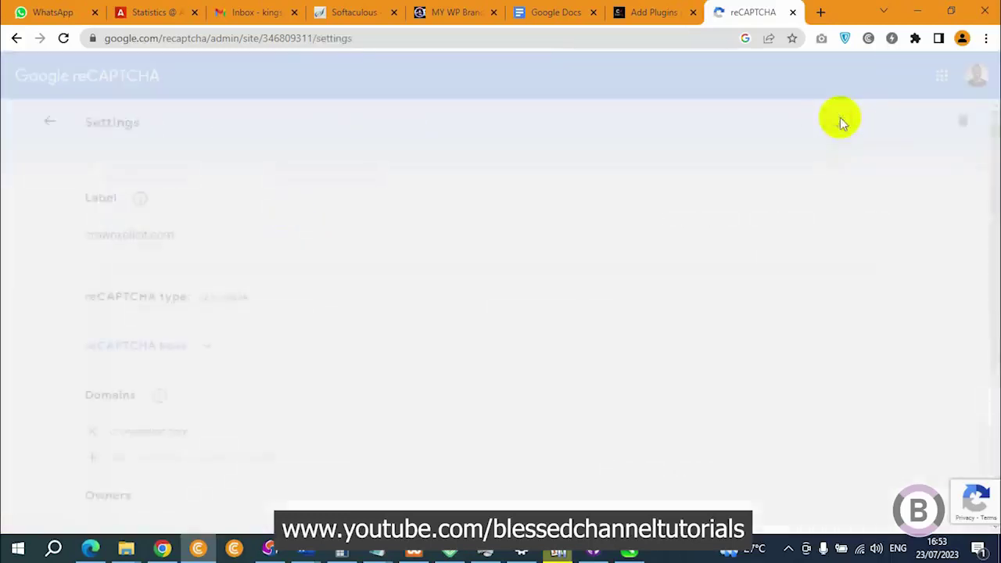
Step: Delete the crownxplicit.com site and confirm that only two sites remain
scroll(677, 190, down, 7)
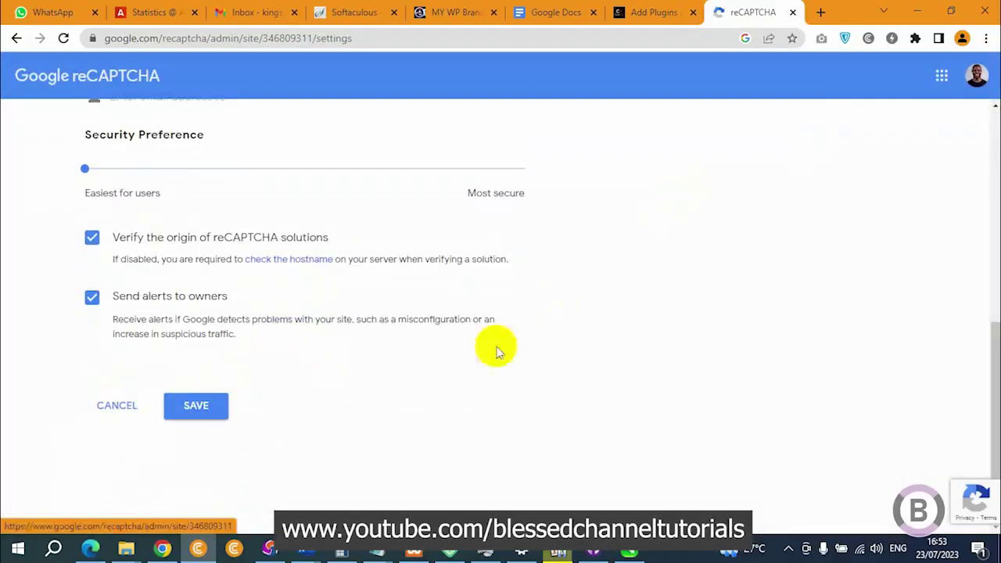
scroll(675, 353, up, 4)
scroll(675, 352, up, 2)
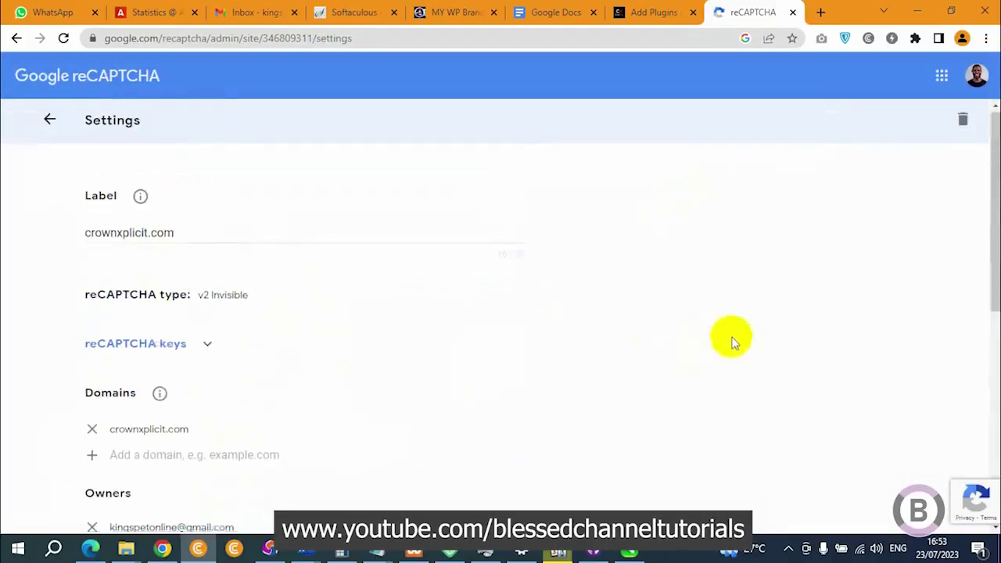
click(966, 125)
click(523, 339)
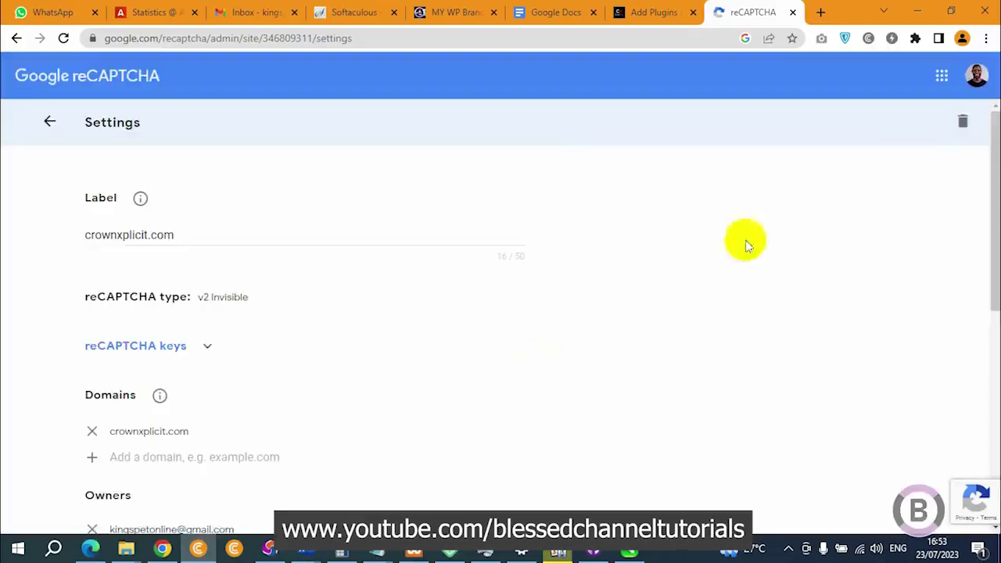
click(964, 122)
click(603, 341)
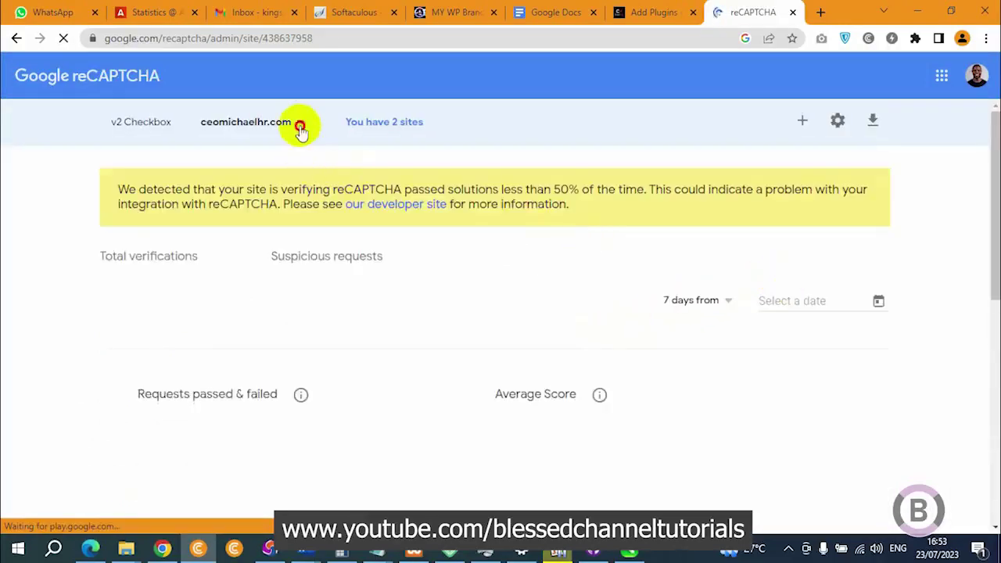
click(302, 126)
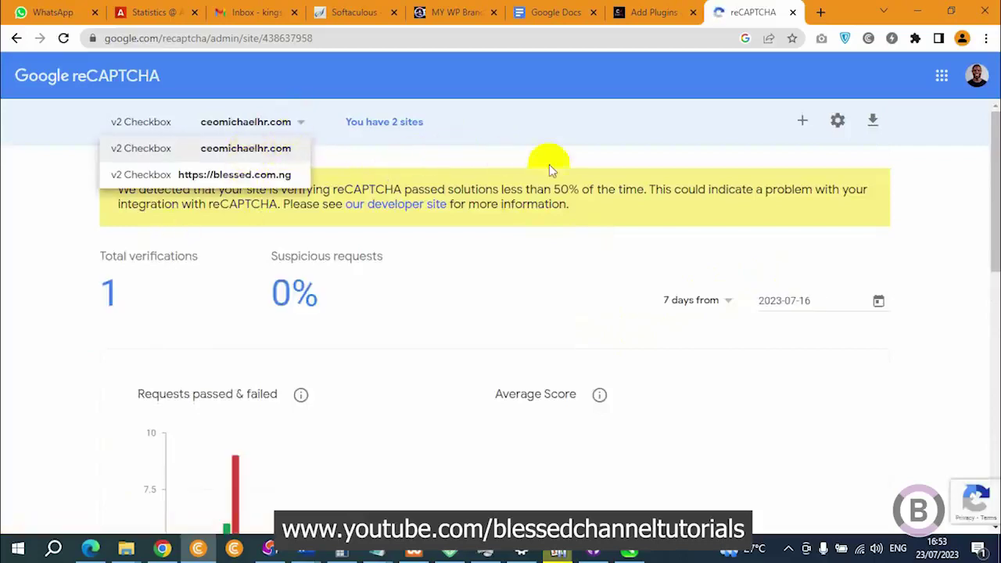
click(911, 204)
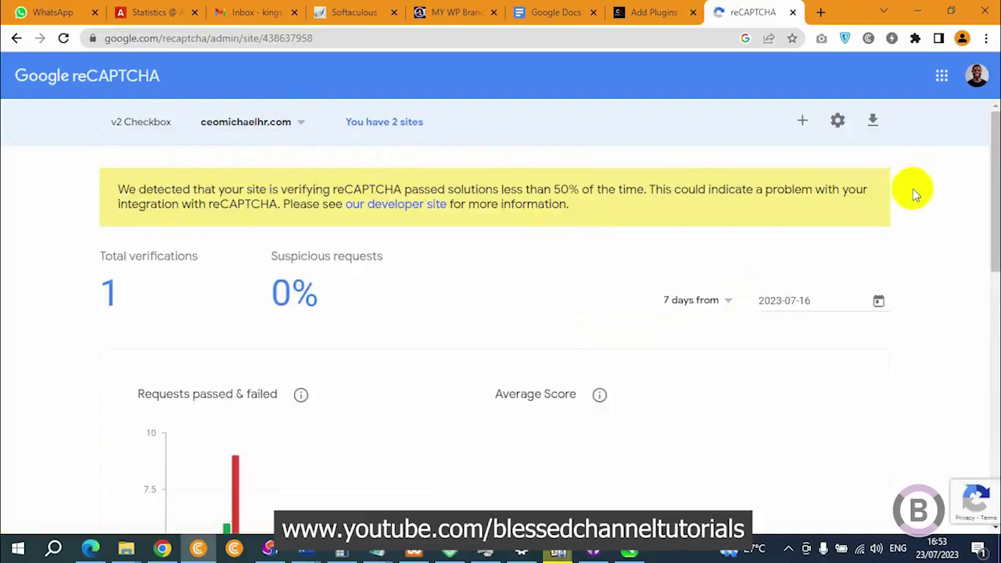
Step: Start a new site registration labelled Crownxplicit.com
click(806, 122)
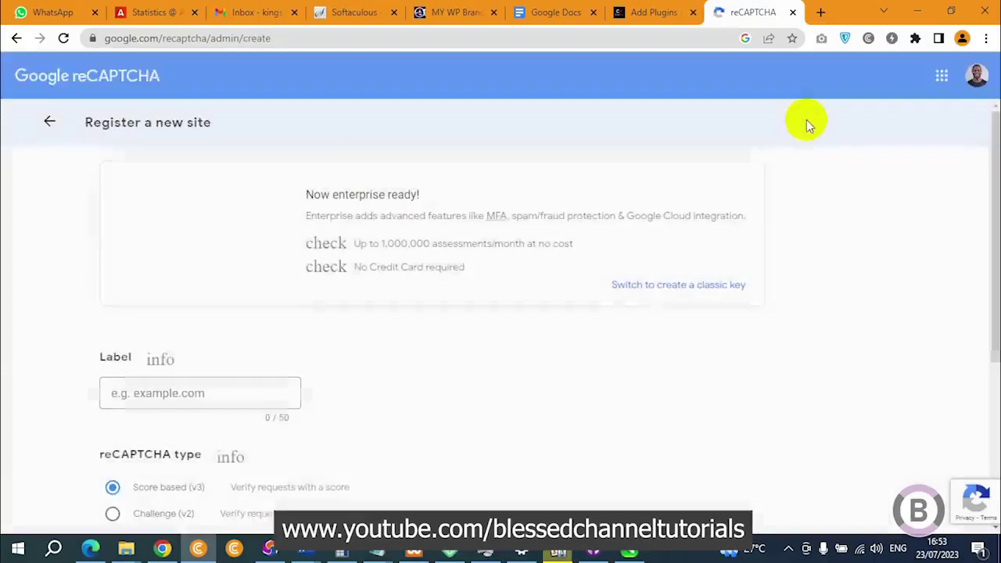
scroll(312, 357, down, 2)
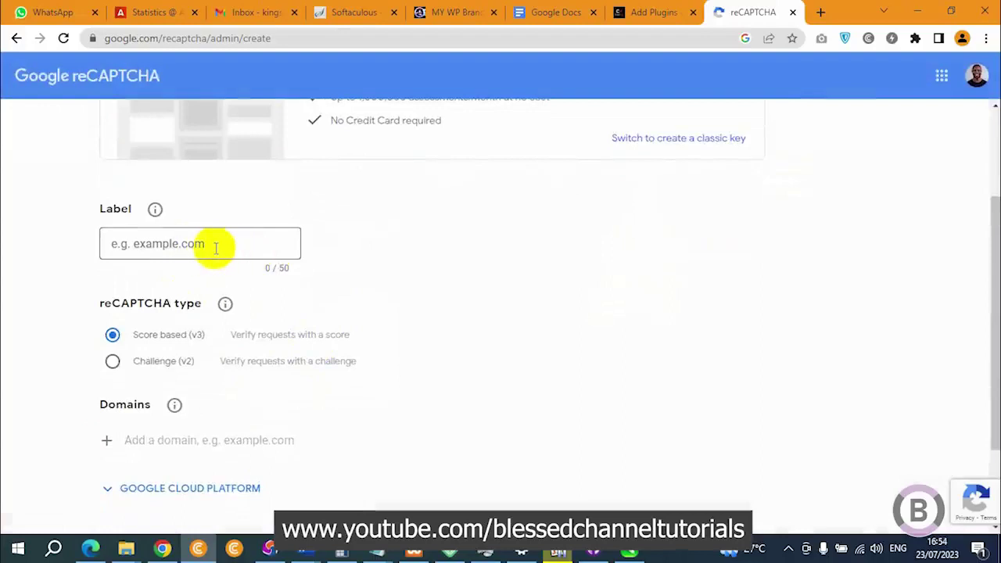
click(223, 251)
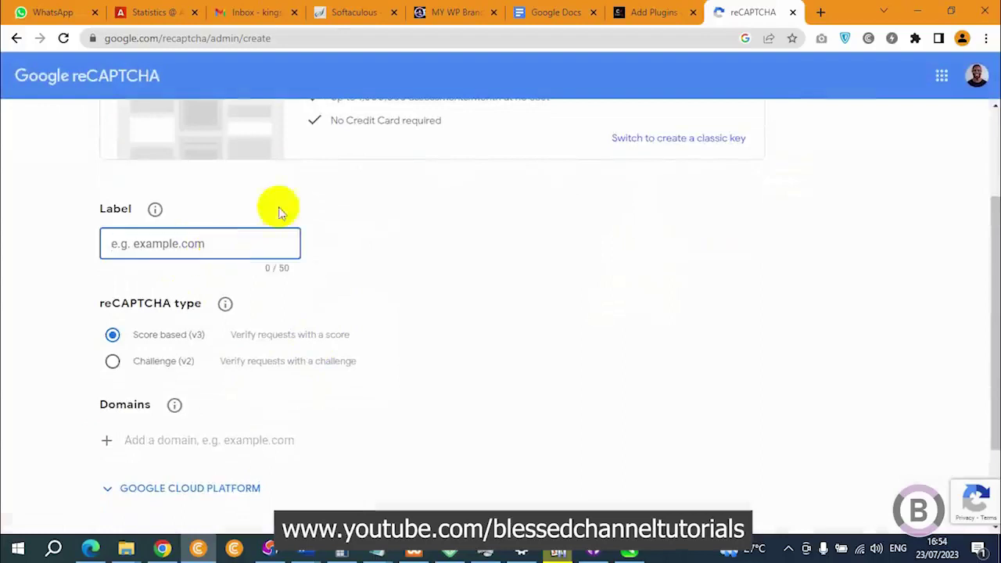
text(Crow)
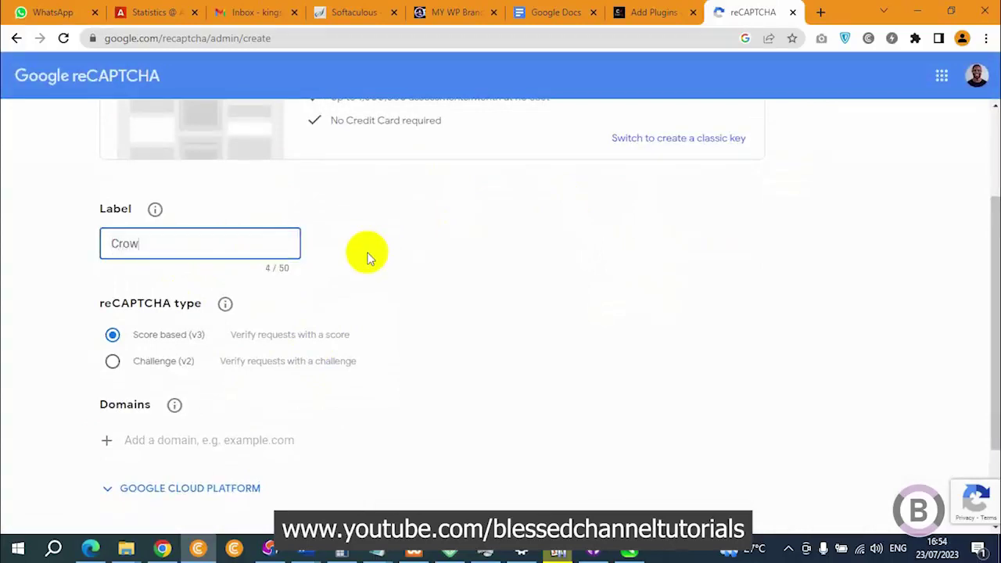
text(nxplicit.cm)
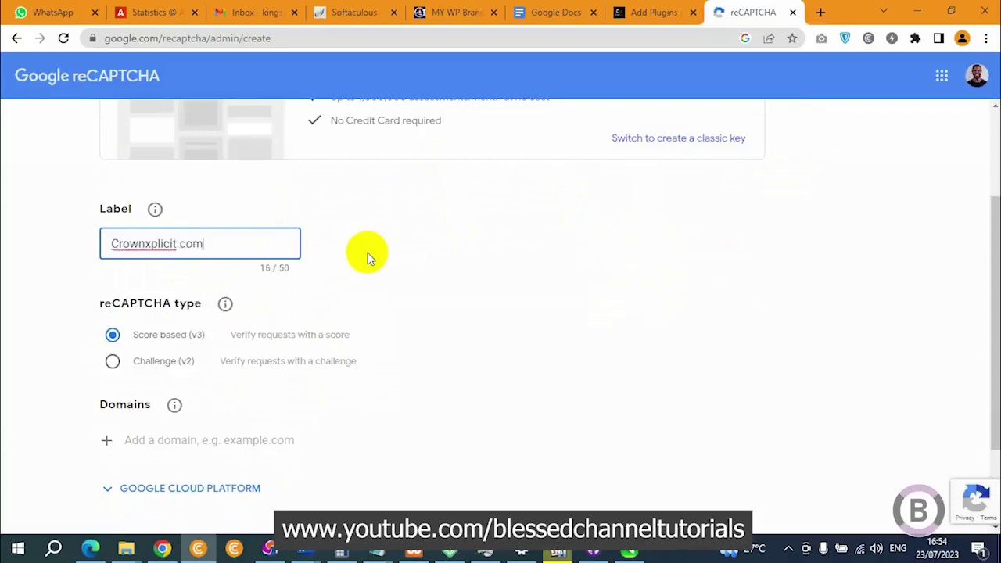
key(ctrl+a)
click(465, 230)
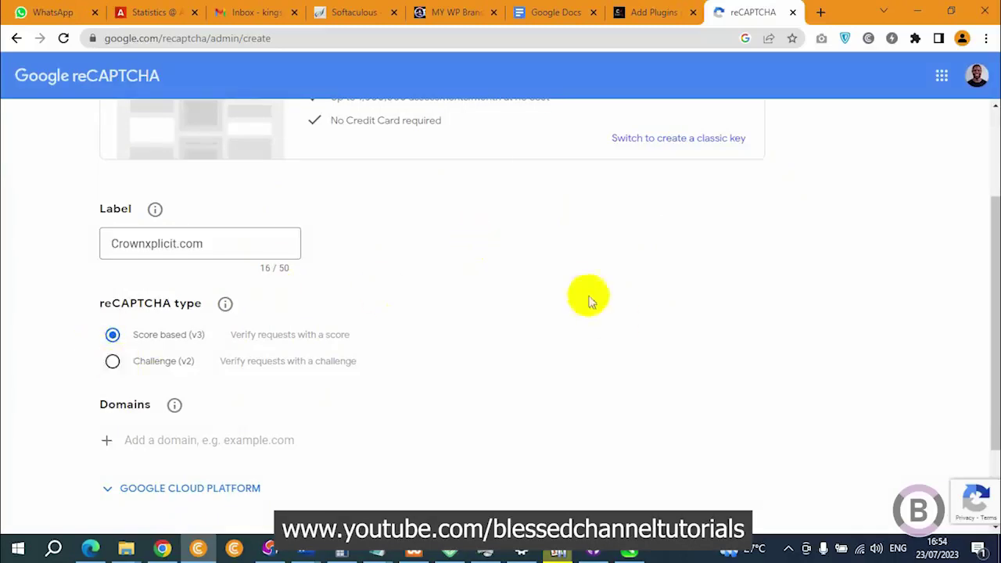
Step: Choose Challenge (v2) 'I'm not a robot' Checkbox and add the domain Crownxplicit.com
scroll(583, 293, down, 2)
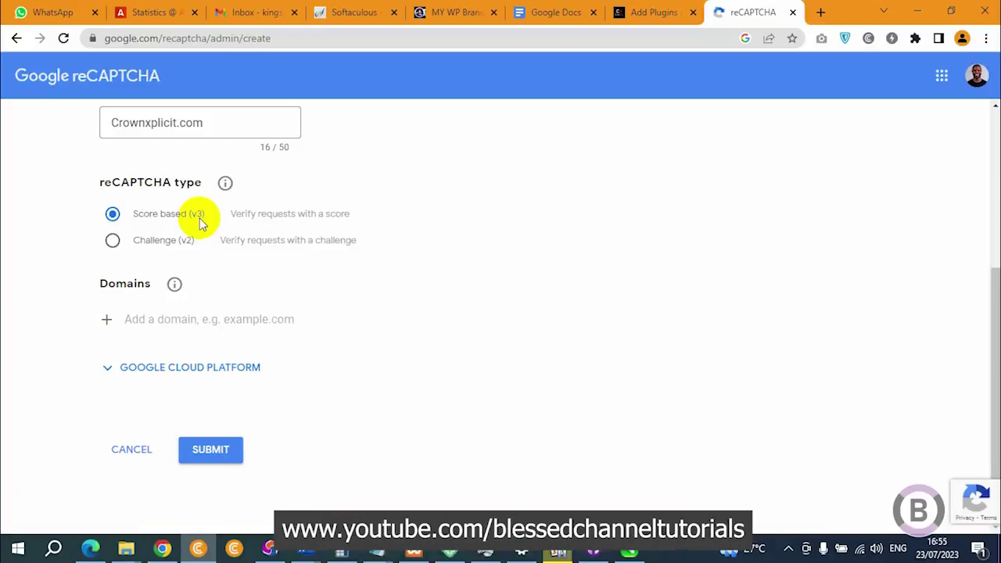
click(179, 246)
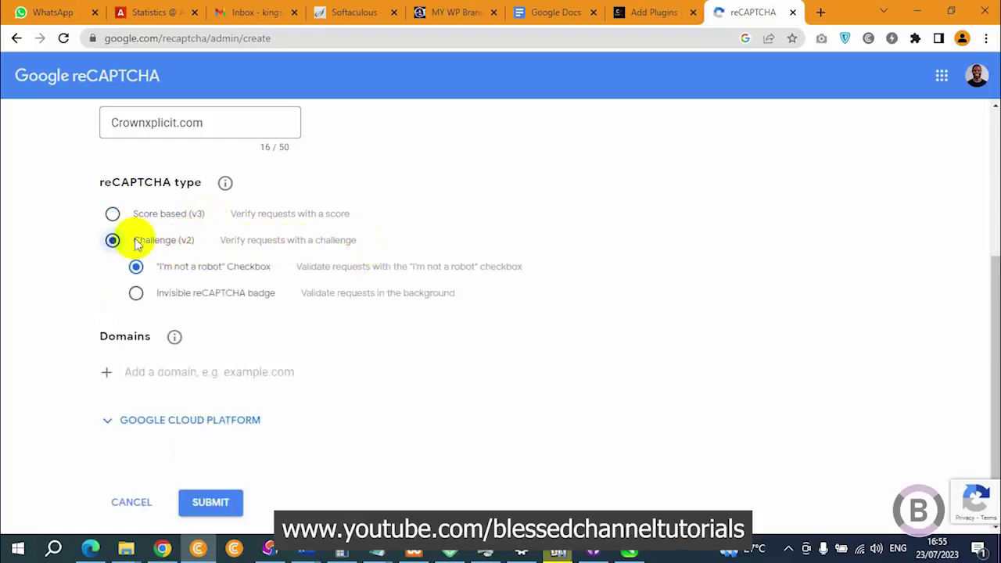
scroll(136, 244, down, 1)
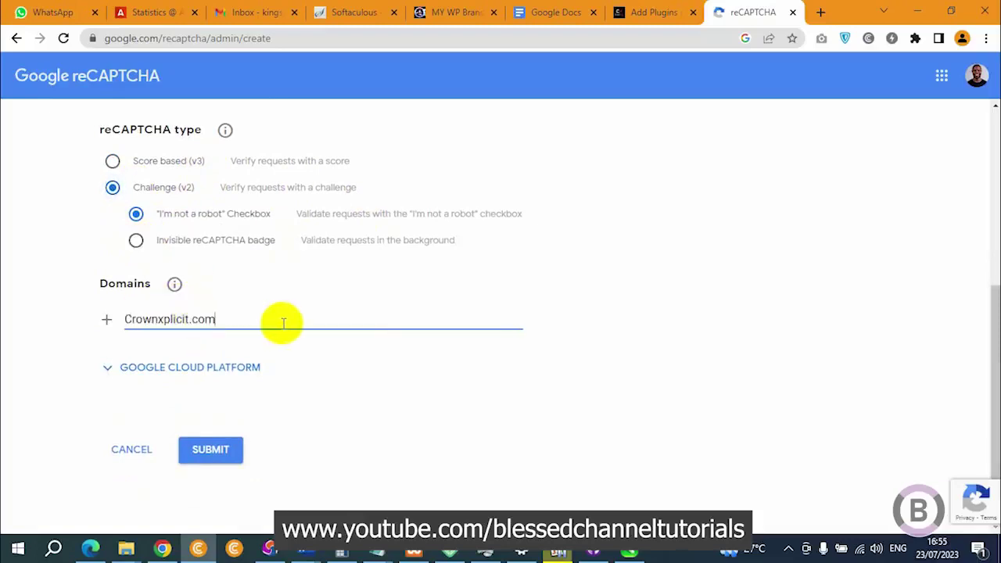
click(24, 369)
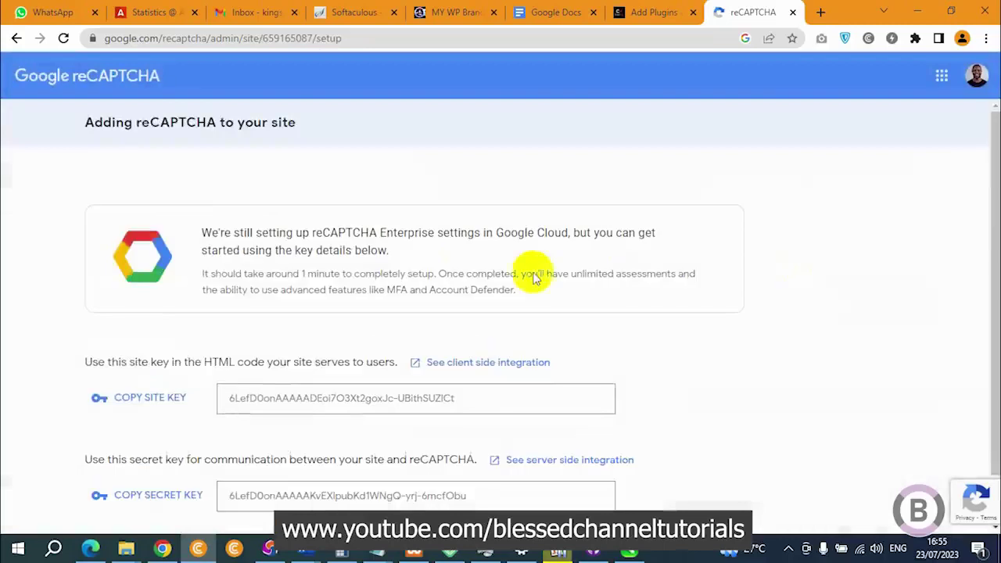
Step: Leave the new key details and return to the WordPress Add Plugins tab
scroll(556, 329, down, 1)
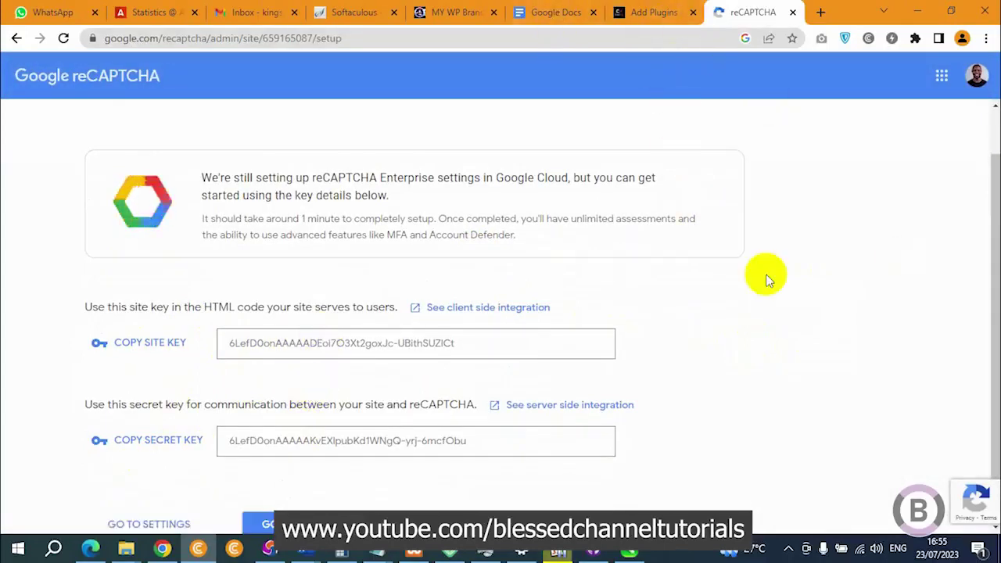
click(650, 12)
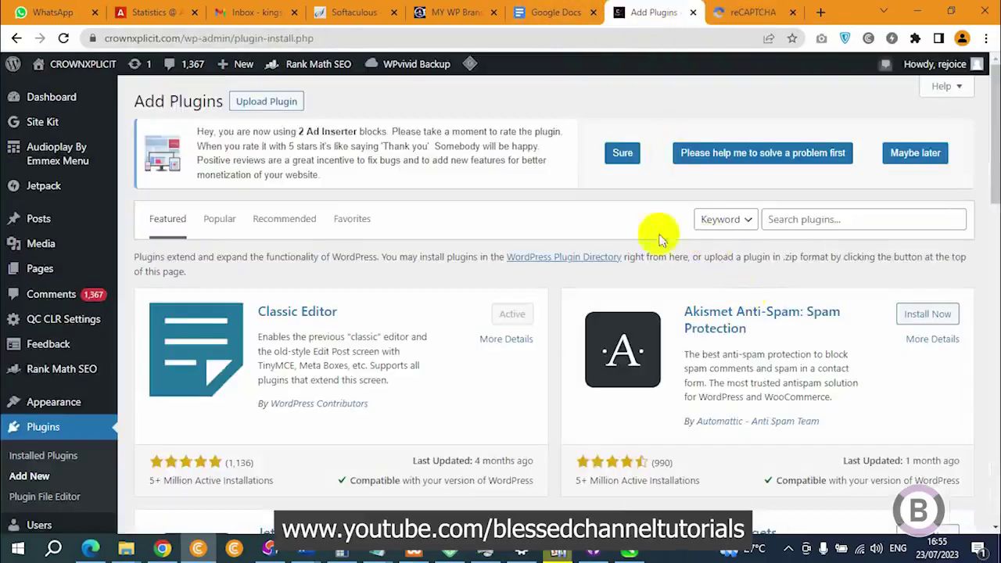
Step: Search plugins for 'google recaptcha' and locate reCaptcha by BestWebSoft in the results
click(873, 218)
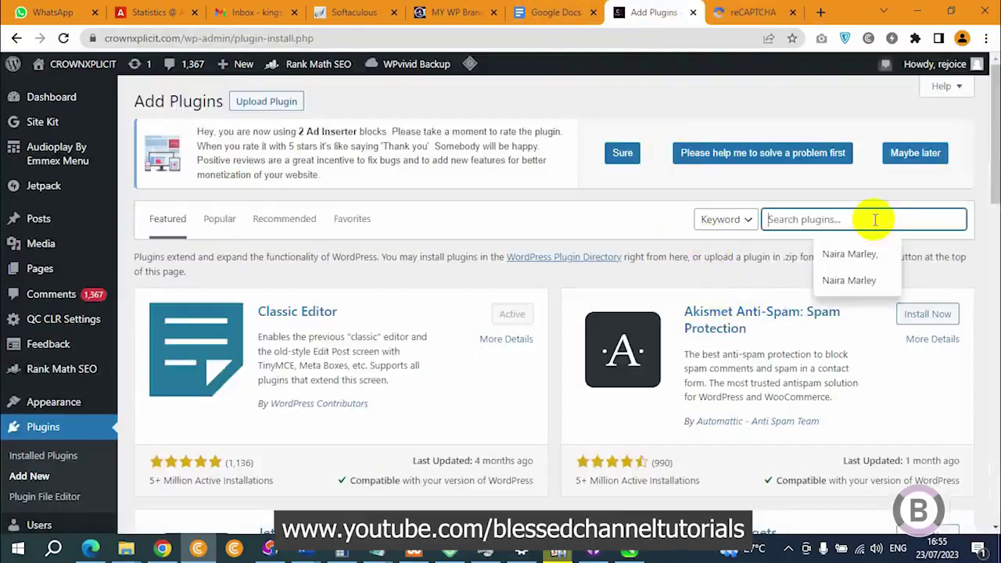
text(goo)
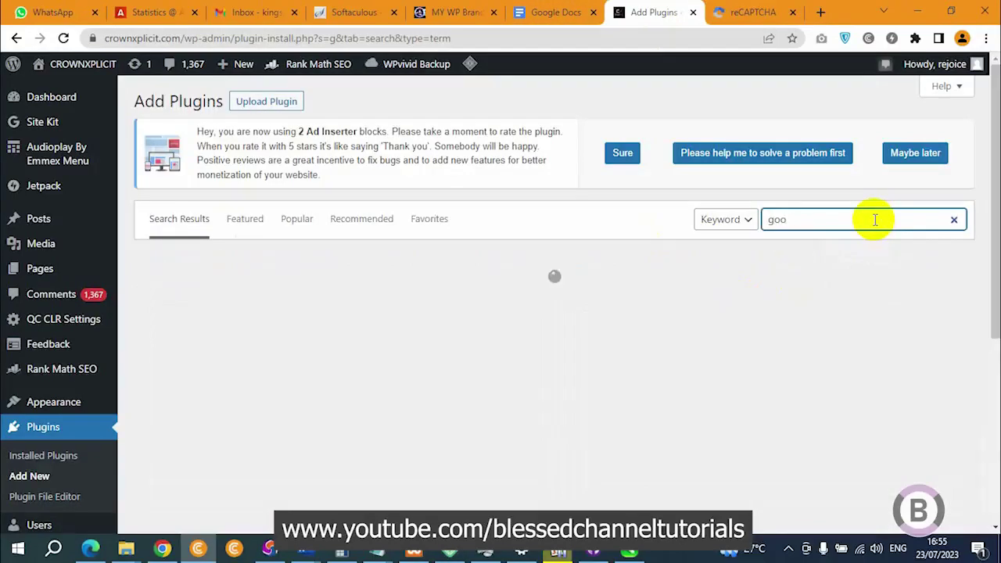
text(gle recap)
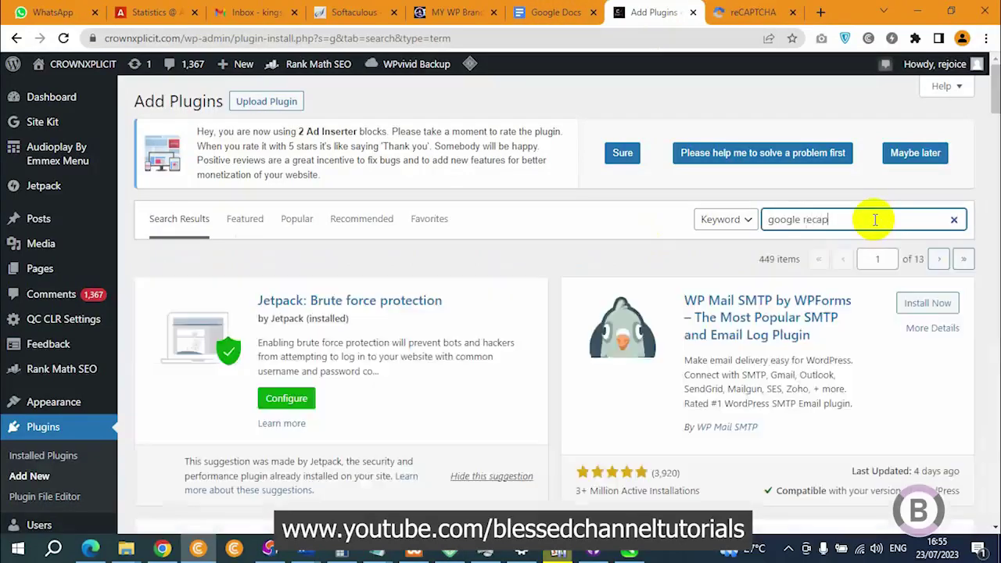
text(tcja)
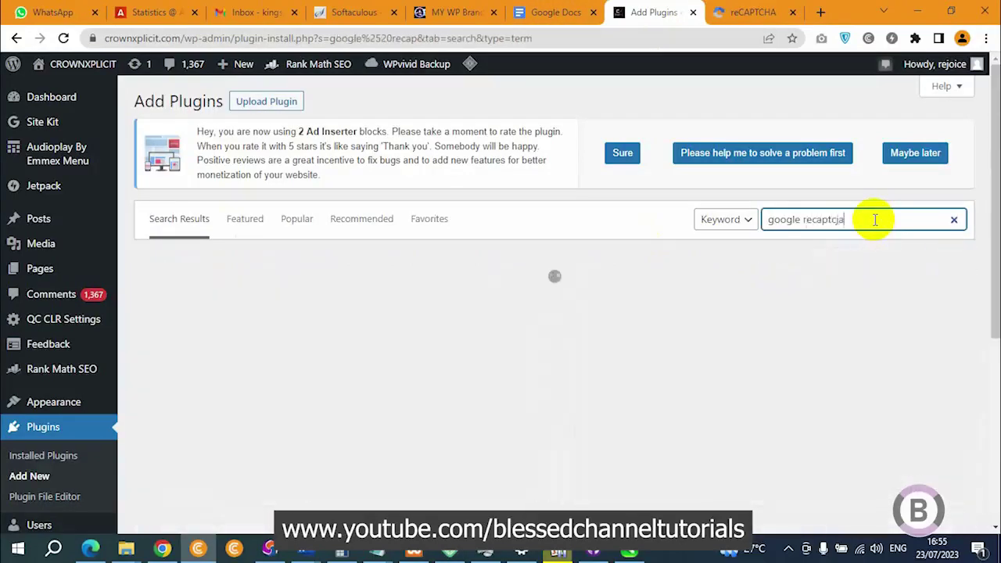
key(BackSpace)
key(BackSpace)
text(ha)
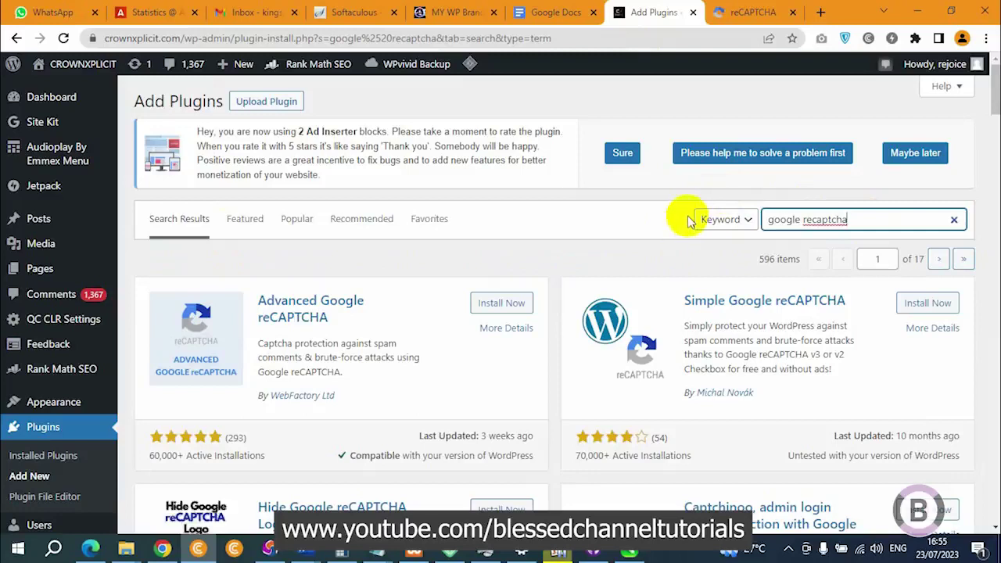
scroll(688, 219, down, 1)
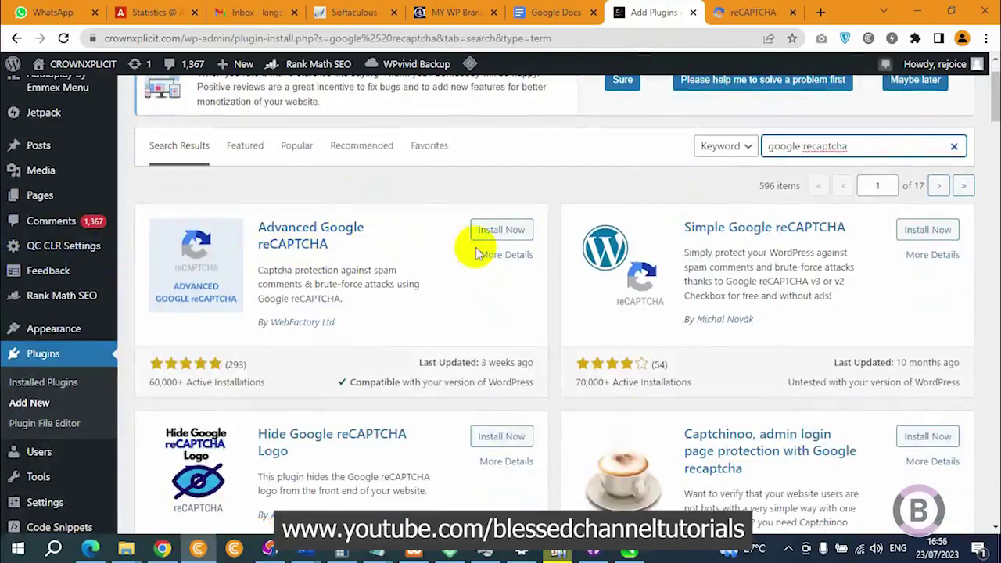
scroll(476, 253, down, 5)
scroll(618, 266, down, 4)
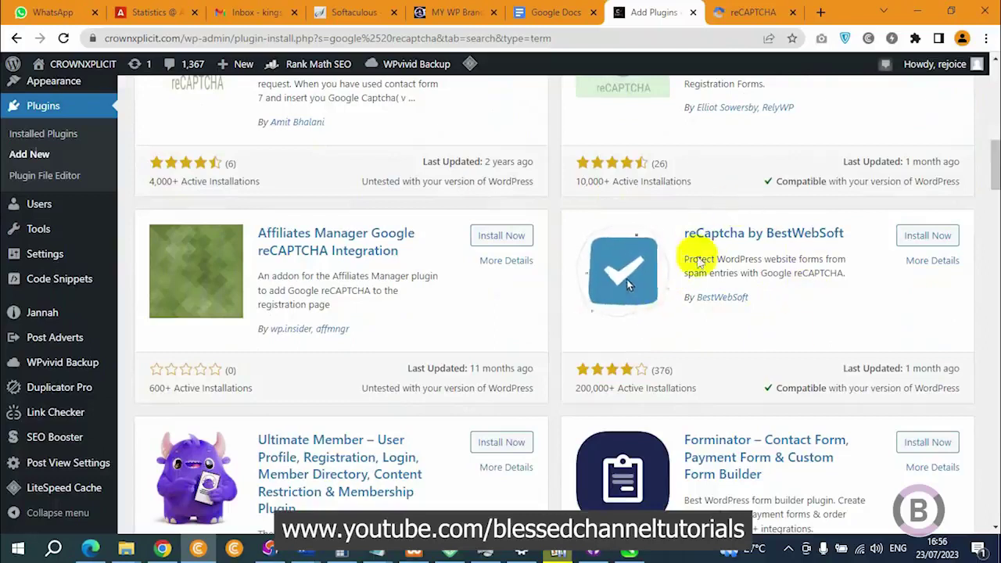
scroll(710, 347, down, 1)
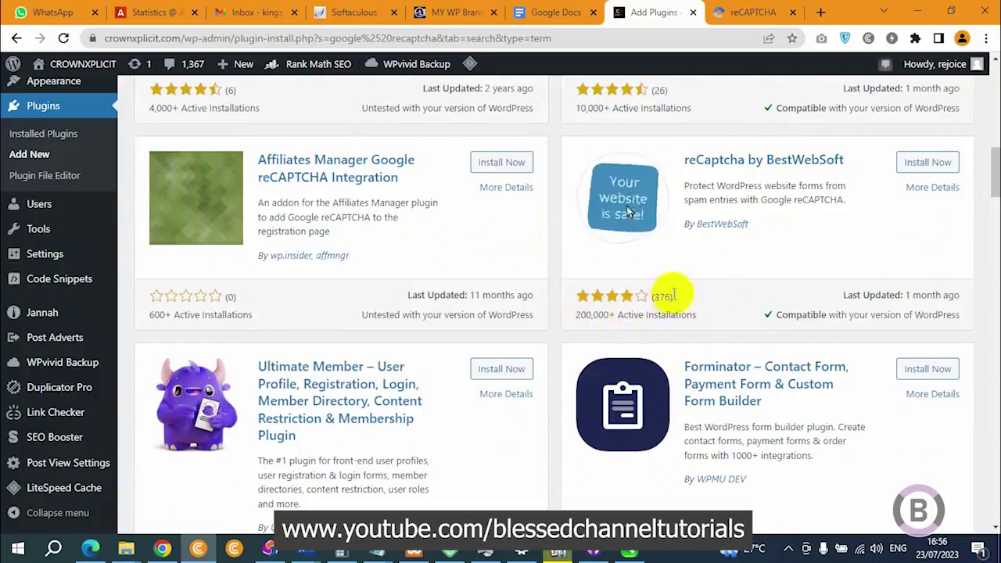
scroll(595, 288, up, 5)
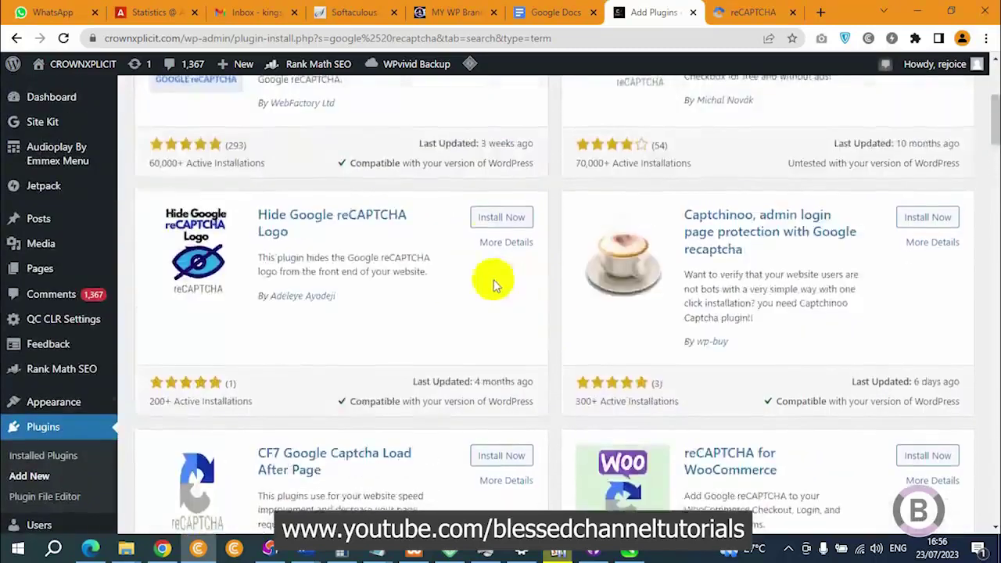
scroll(493, 286, up, 4)
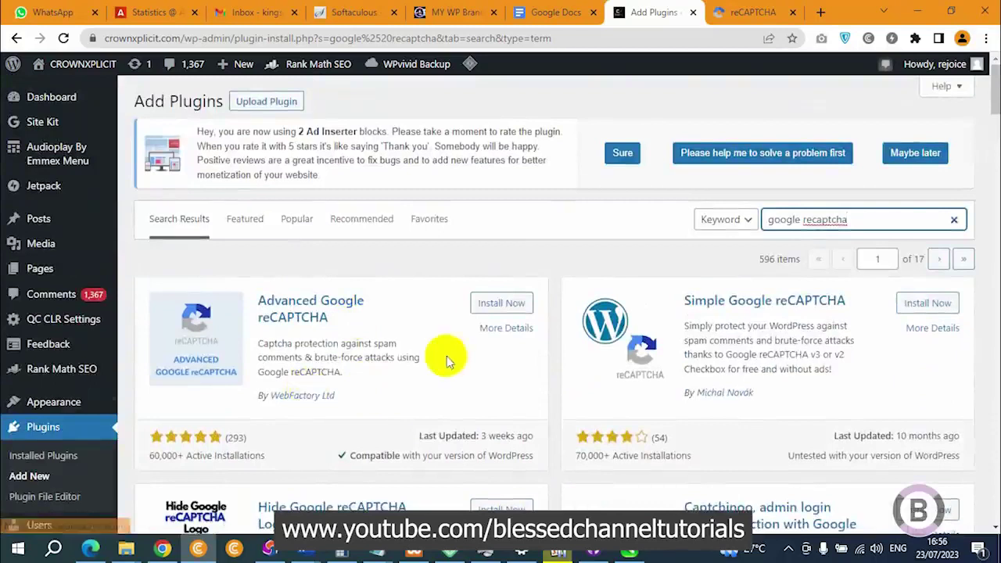
scroll(809, 353, down, 8)
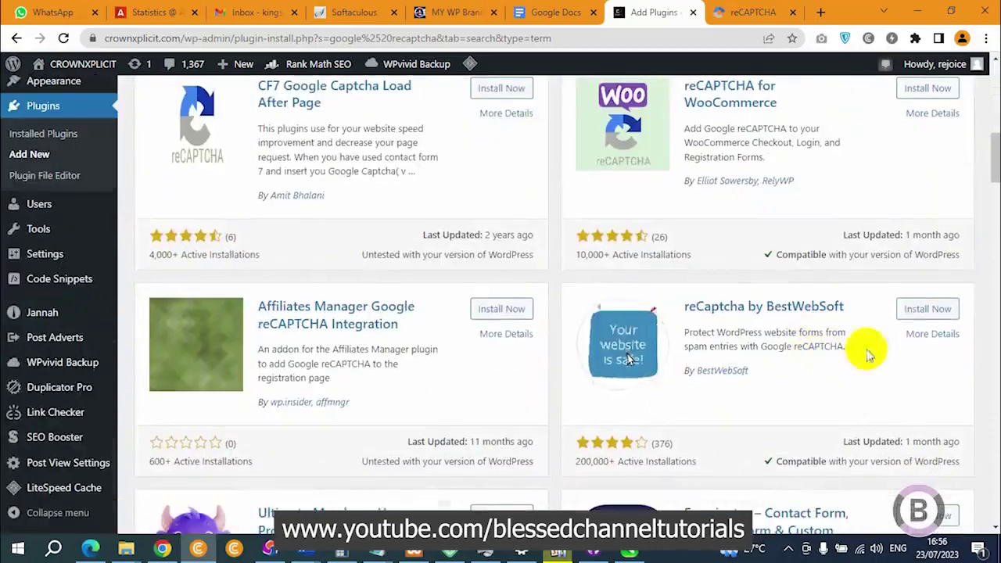
Step: Install reCaptcha by BestWebSoft and activate it
click(927, 309)
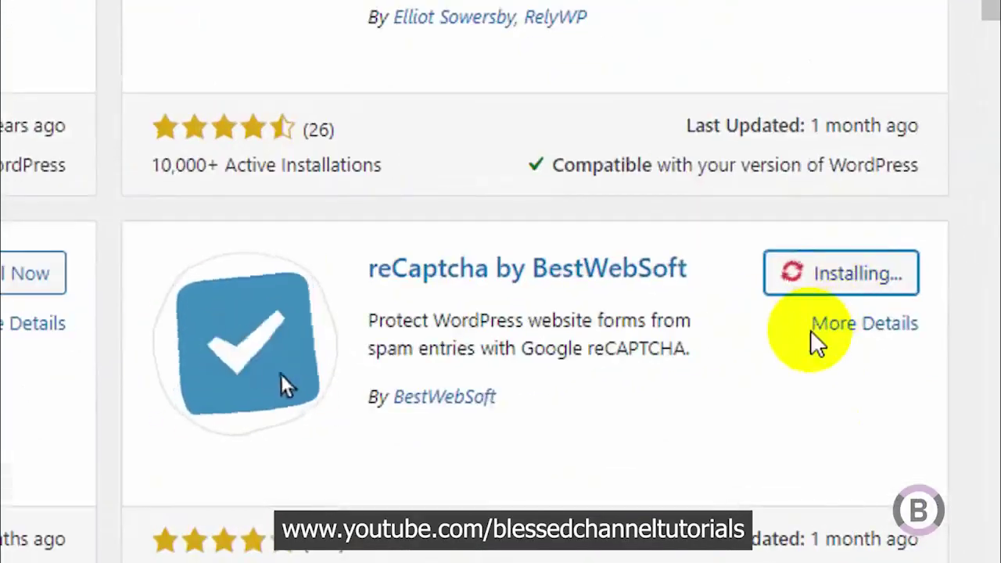
scroll(802, 412, down, 2)
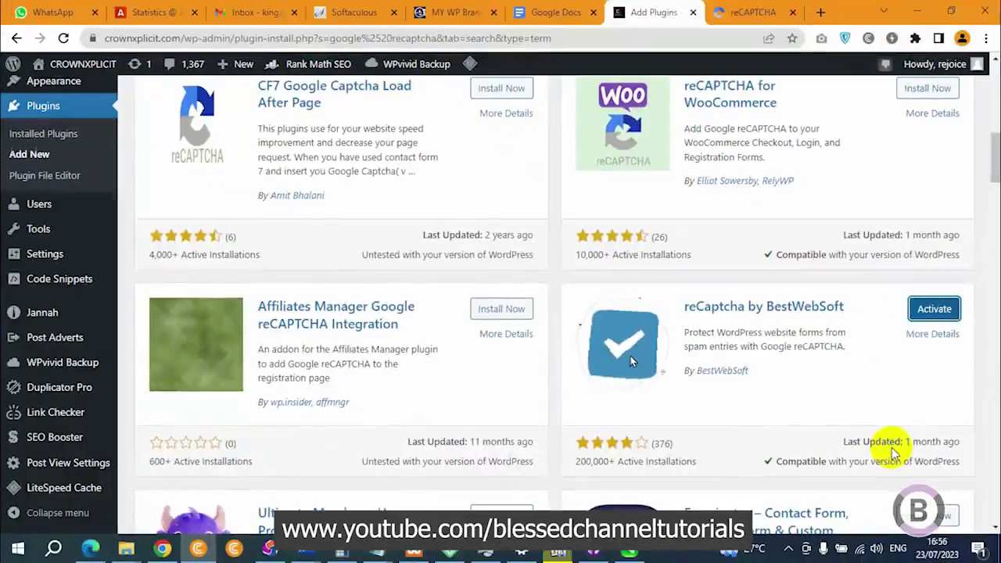
click(938, 309)
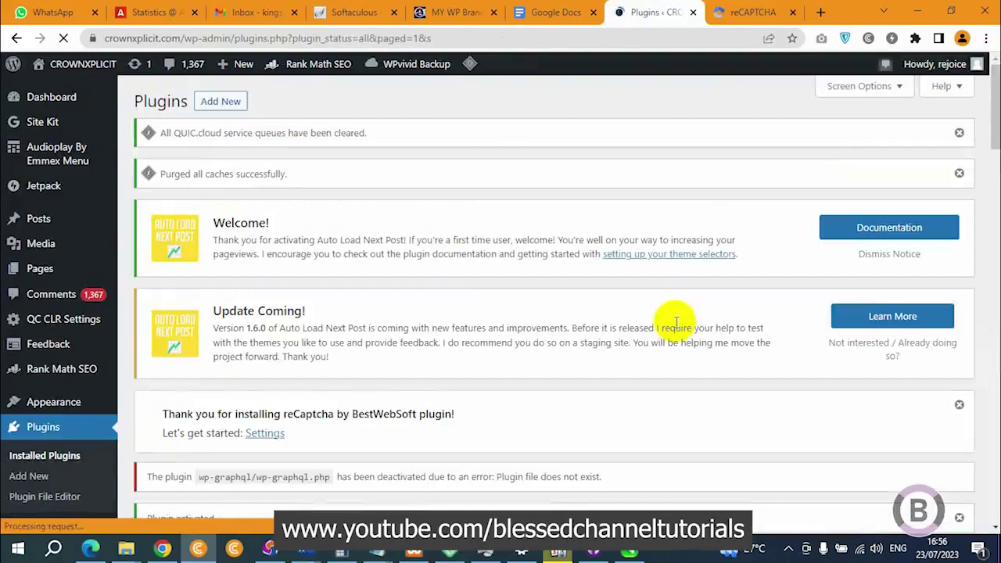
Step: Open the reCaptcha plugin's settings page in WordPress
scroll(98, 336, down, 5)
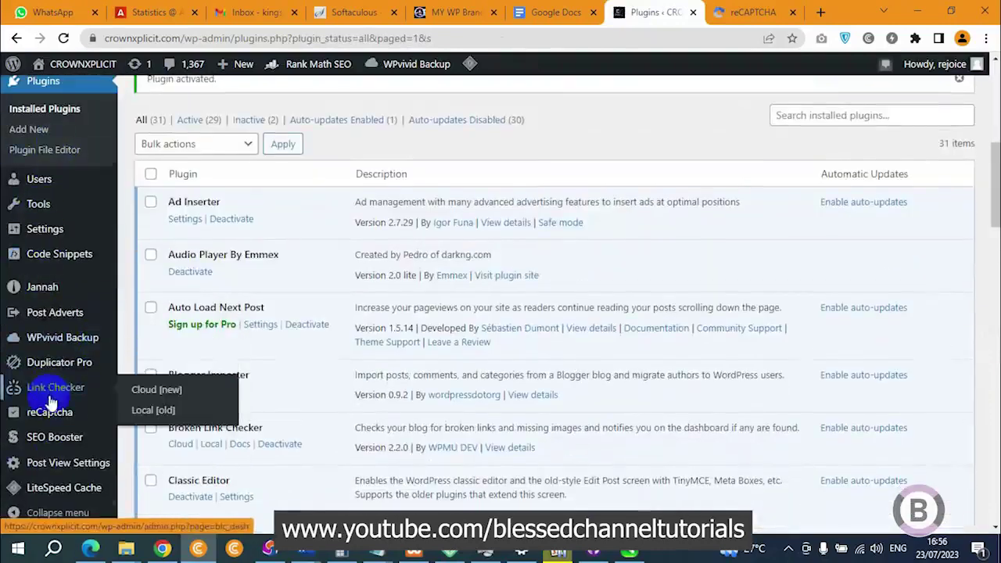
mouse_move(57, 423)
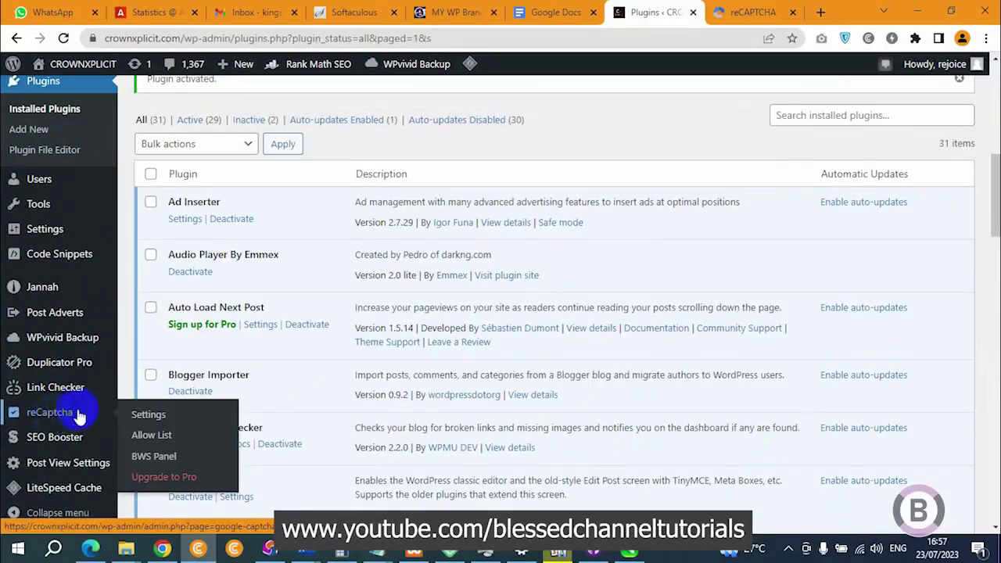
click(139, 419)
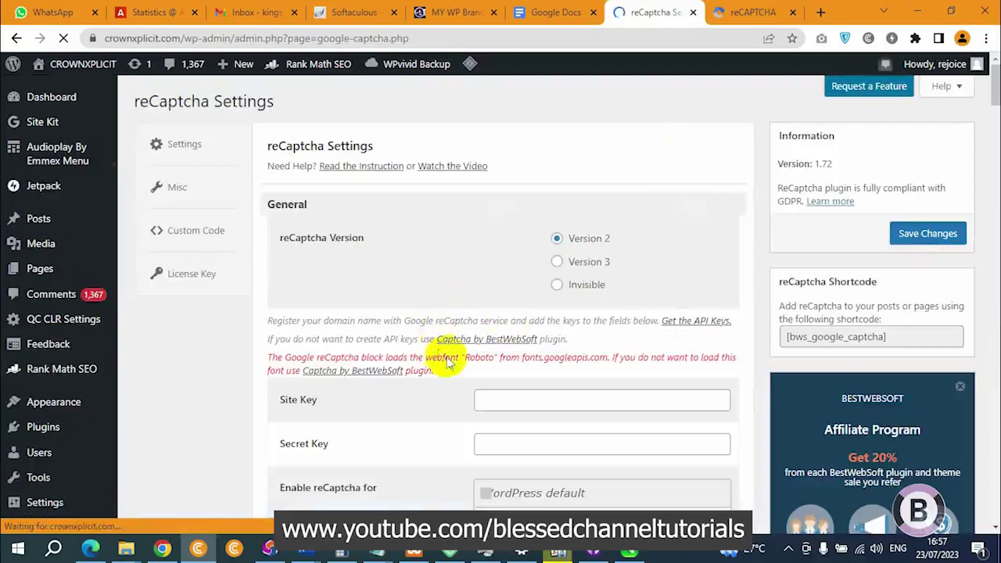
scroll(662, 323, down, 4)
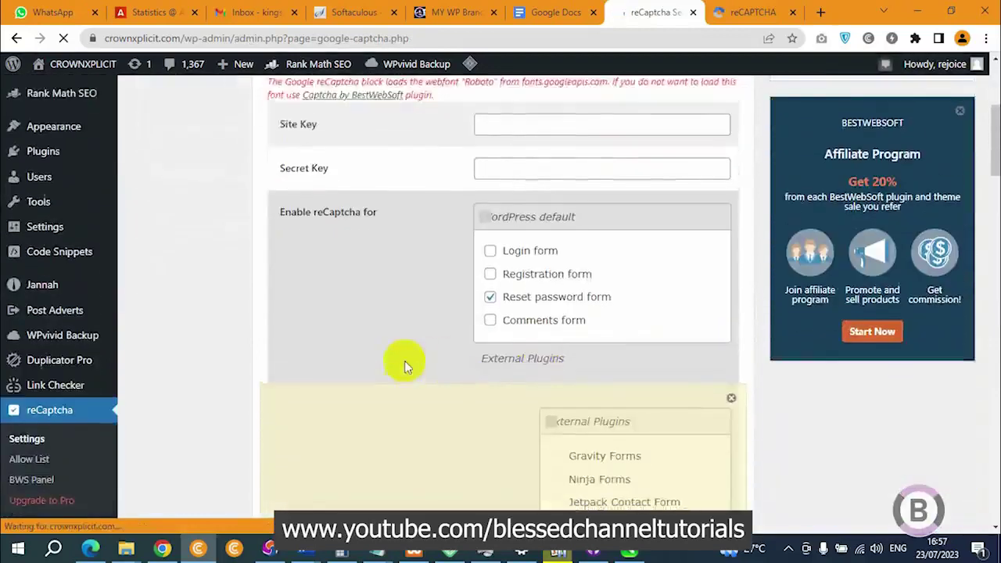
scroll(405, 361, up, 4)
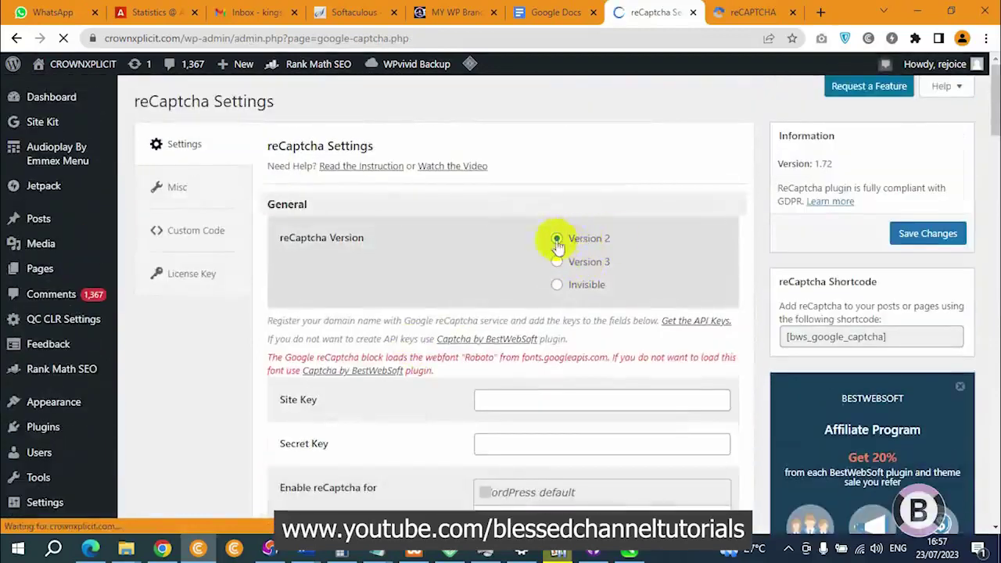
Step: Bring up the Google reCAPTCHA page showing the new site and secret keys
click(739, 12)
scroll(681, 286, down, 2)
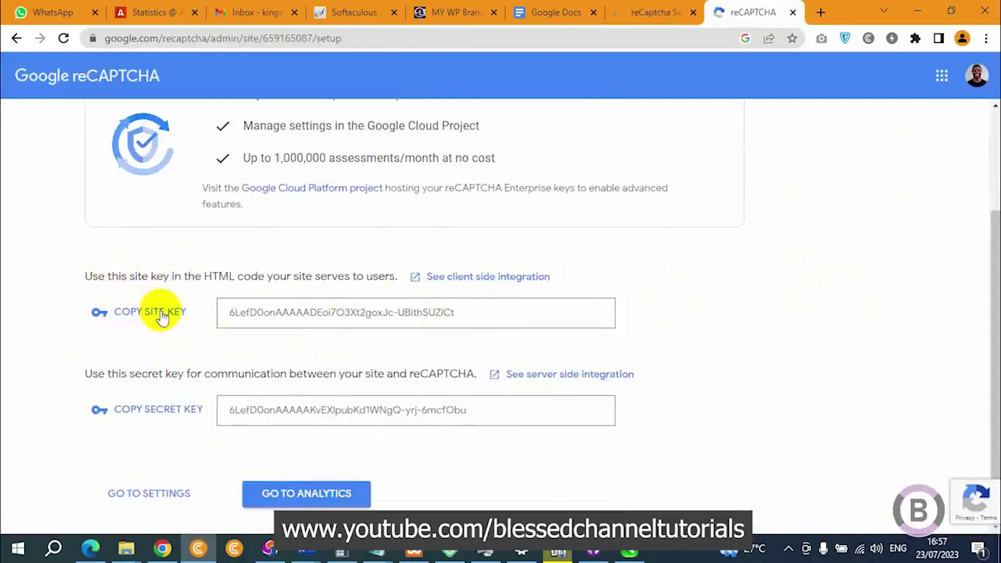
click(633, 12)
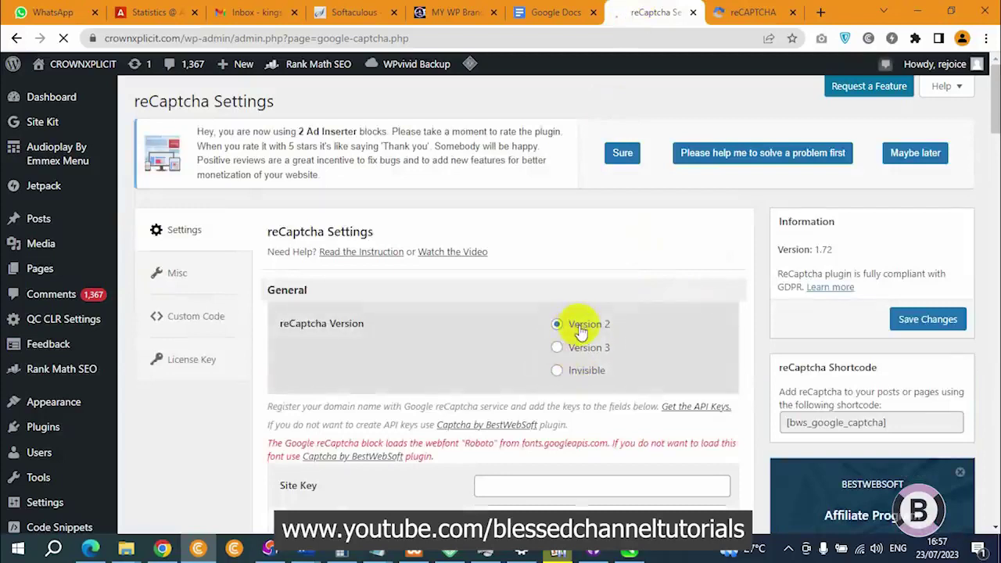
click(719, 12)
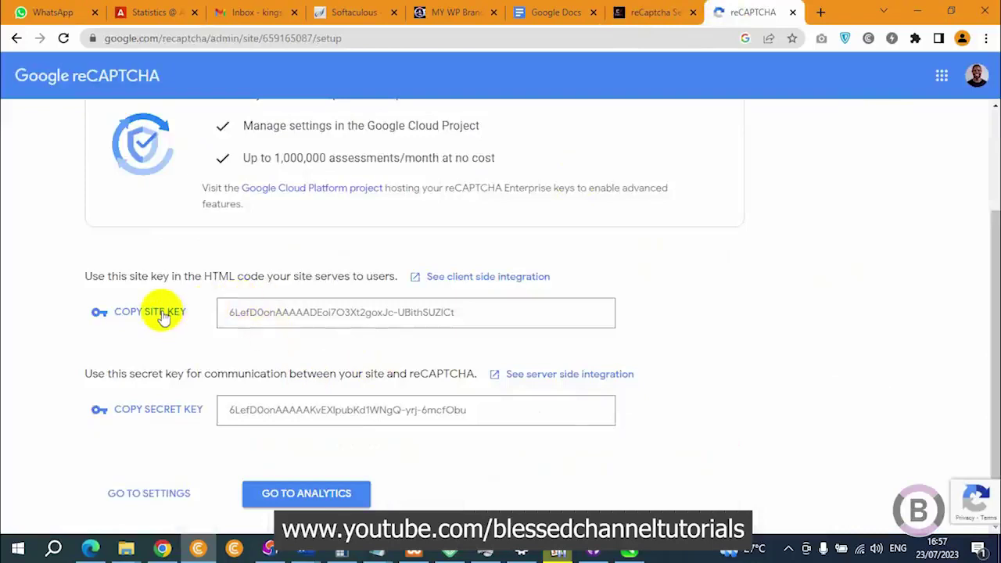
Step: Copy the reCAPTCHA site key and paste it into the plugin's Site Key field
click(163, 316)
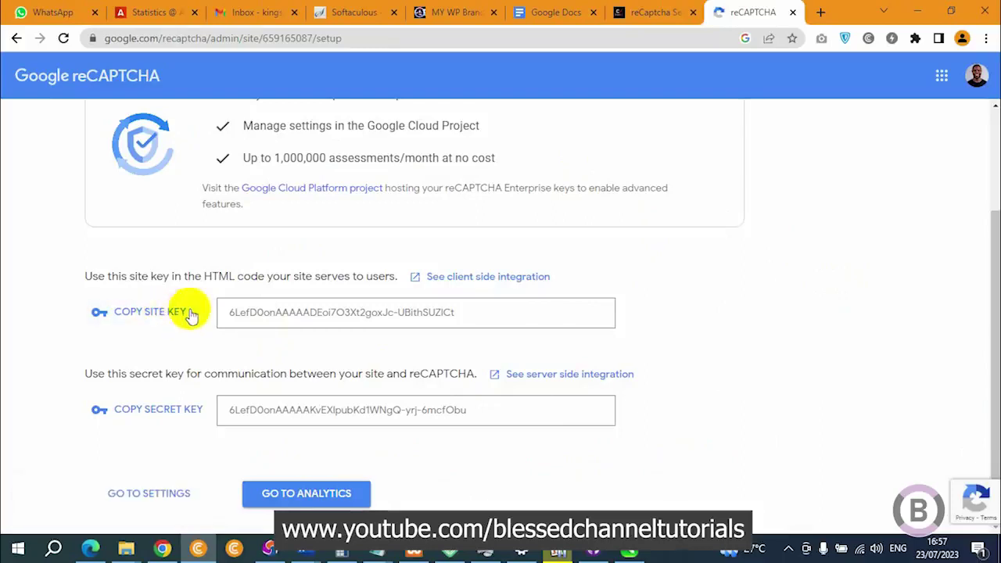
click(654, 11)
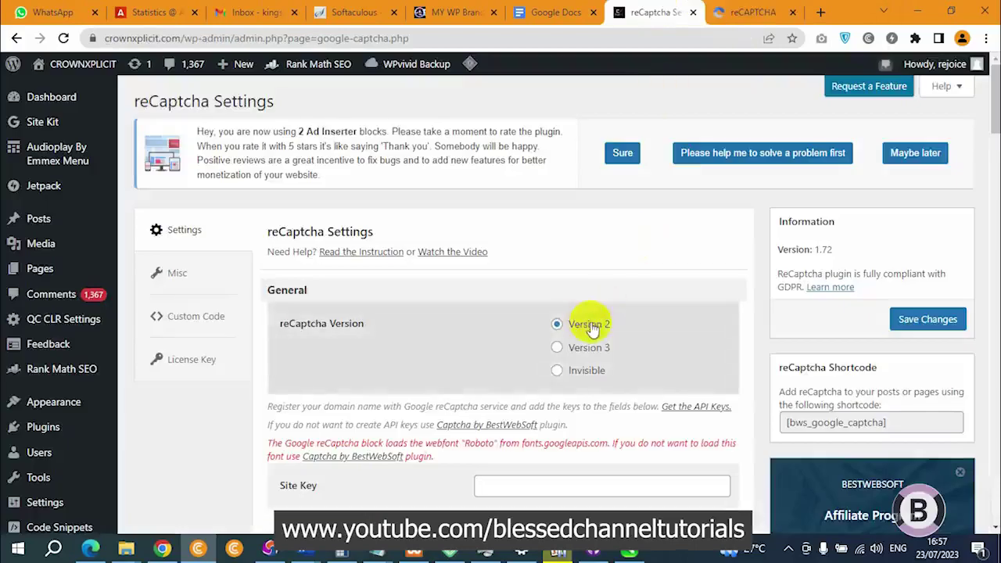
scroll(592, 327, down, 3)
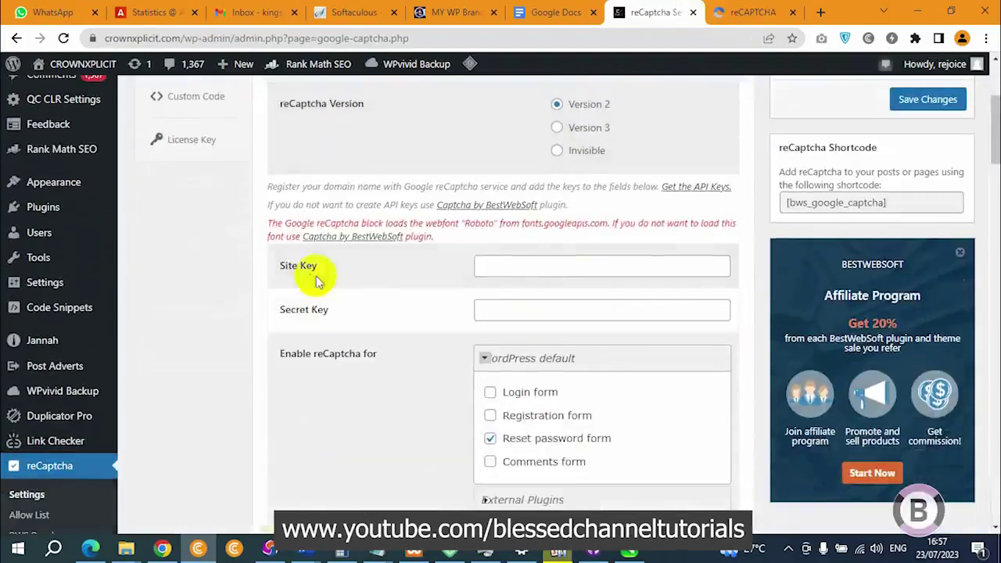
click(595, 269)
key(ctrl+v)
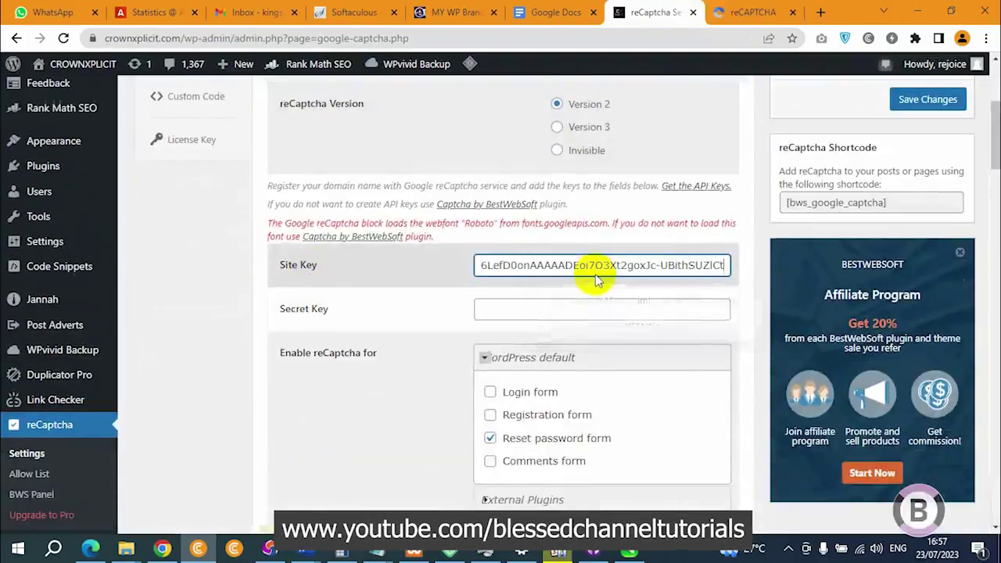
Step: Copy the secret key and paste it into the Secret Key field
click(739, 11)
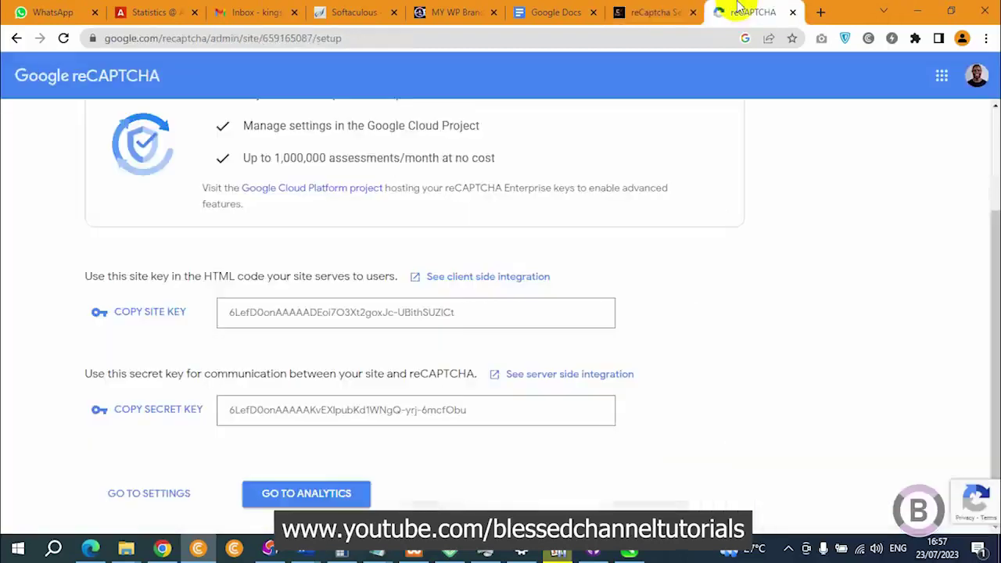
click(176, 413)
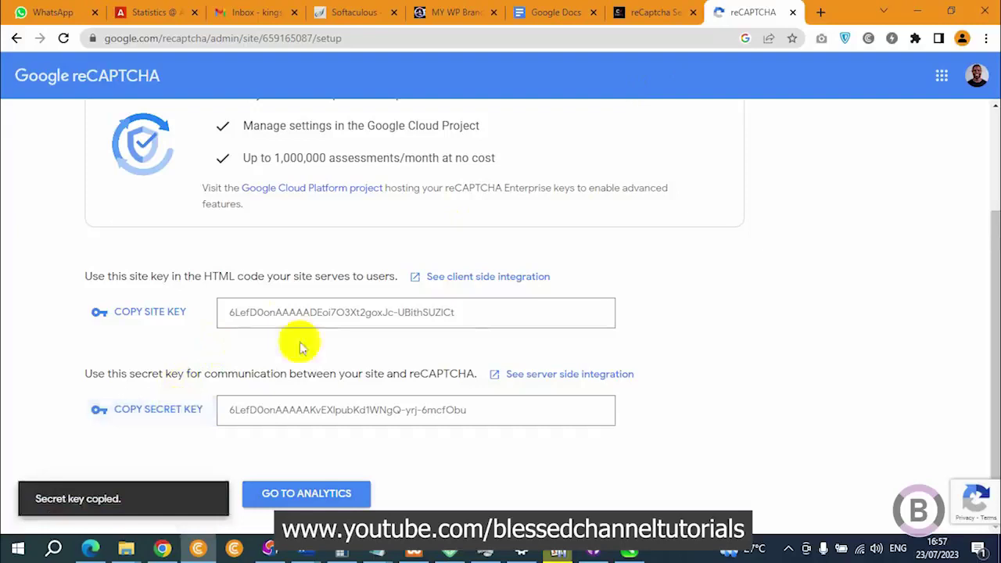
click(652, 11)
click(601, 309)
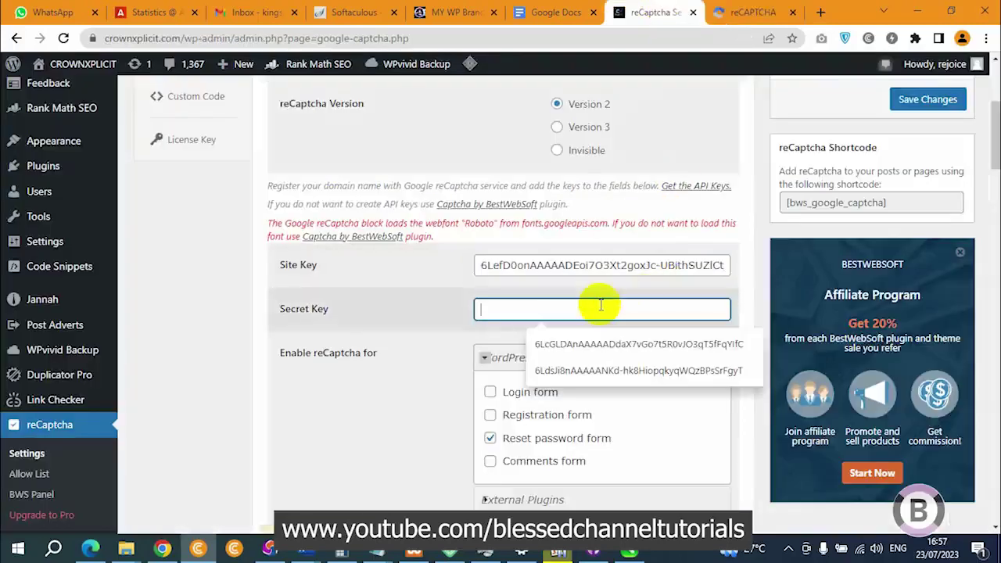
key(ctrl+v)
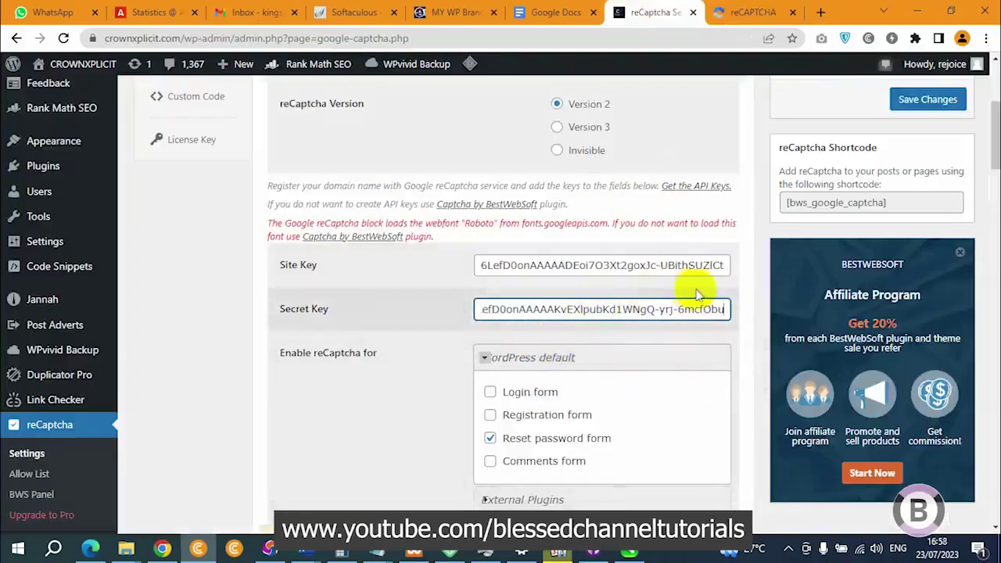
click(380, 299)
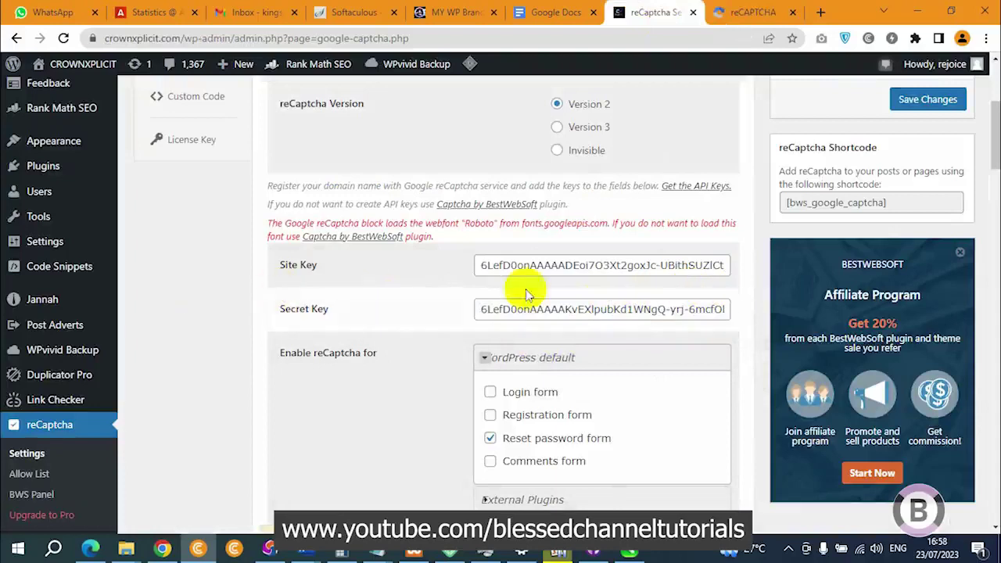
scroll(368, 332, down, 3)
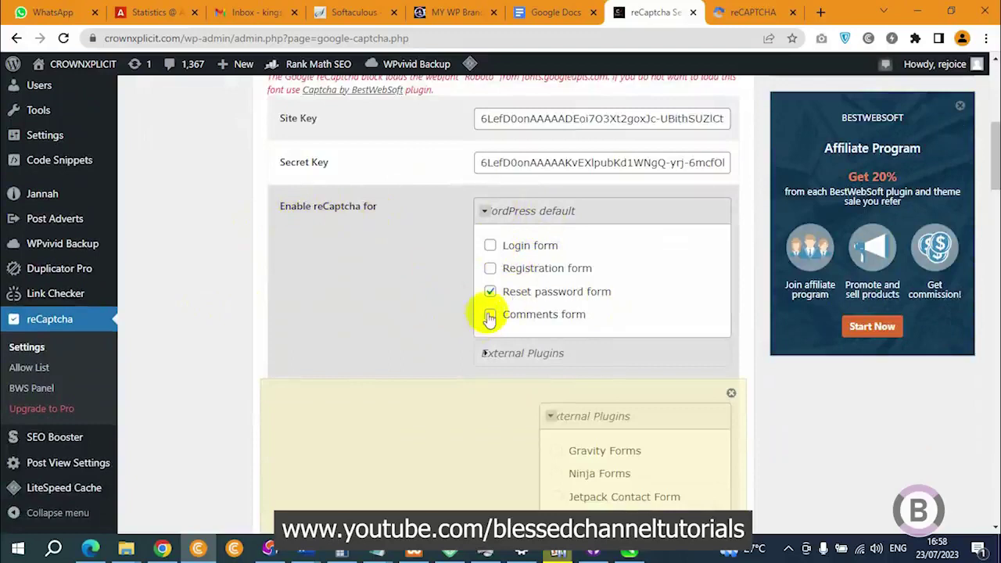
Step: Enable reCaptcha on the Login form, save the settings, and select the wp-admin address
click(490, 245)
scroll(362, 291, down, 3)
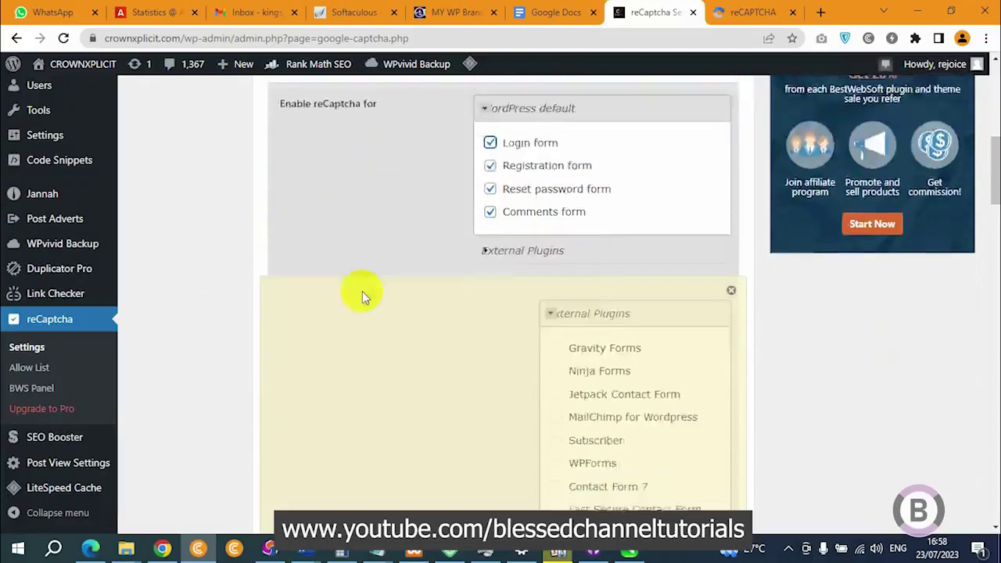
scroll(351, 286, up, 5)
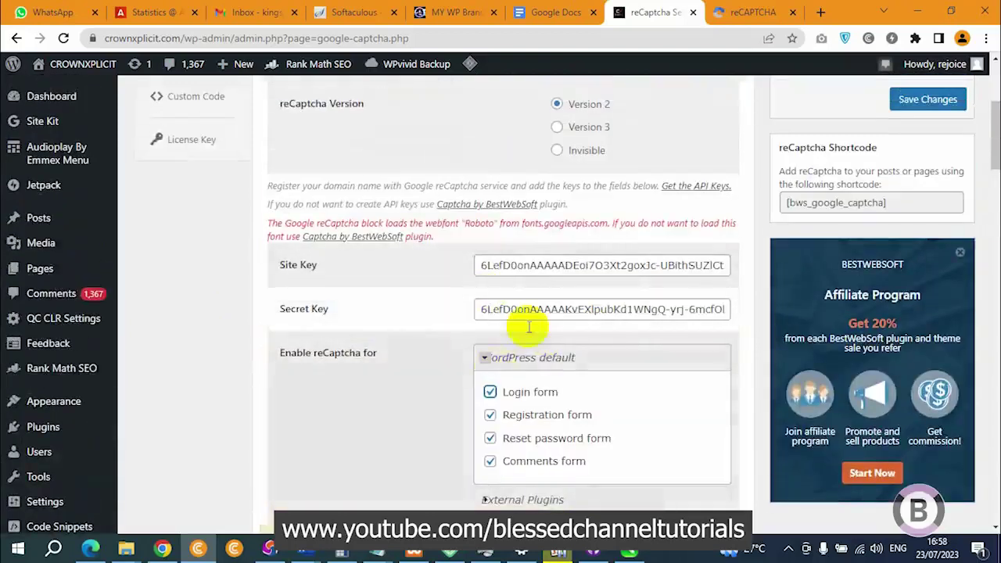
scroll(696, 250, up, 3)
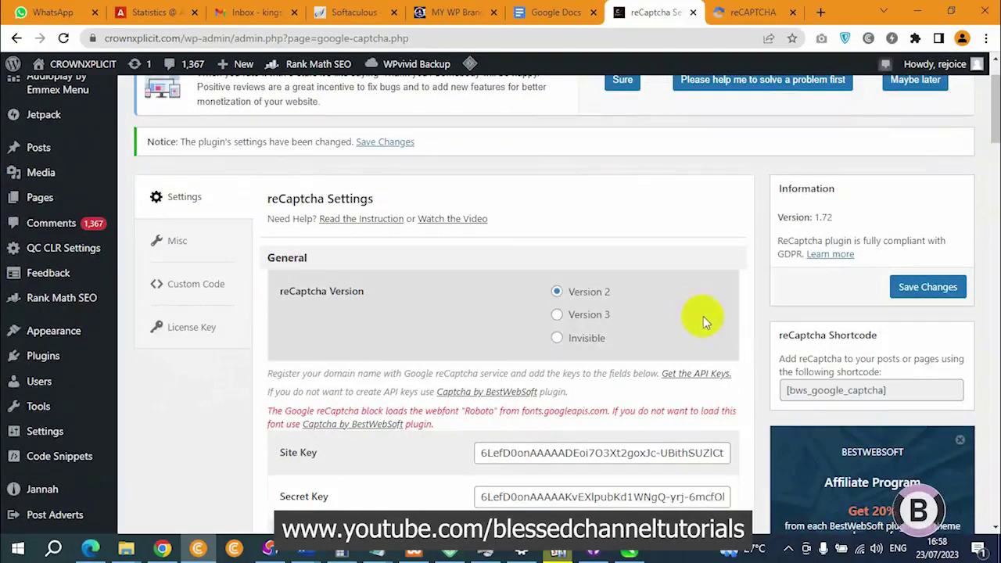
click(916, 298)
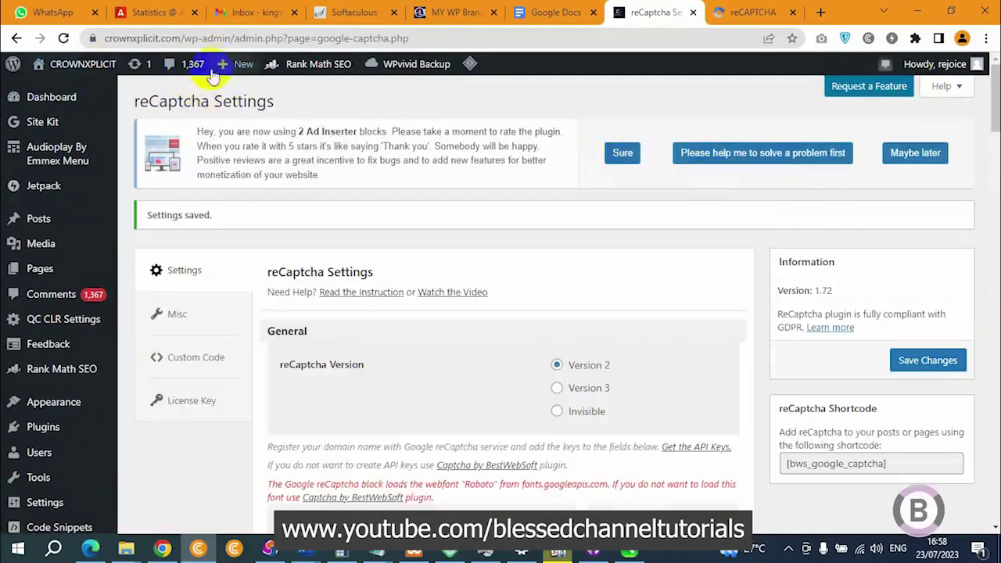
drag(263, 38, 55, 37)
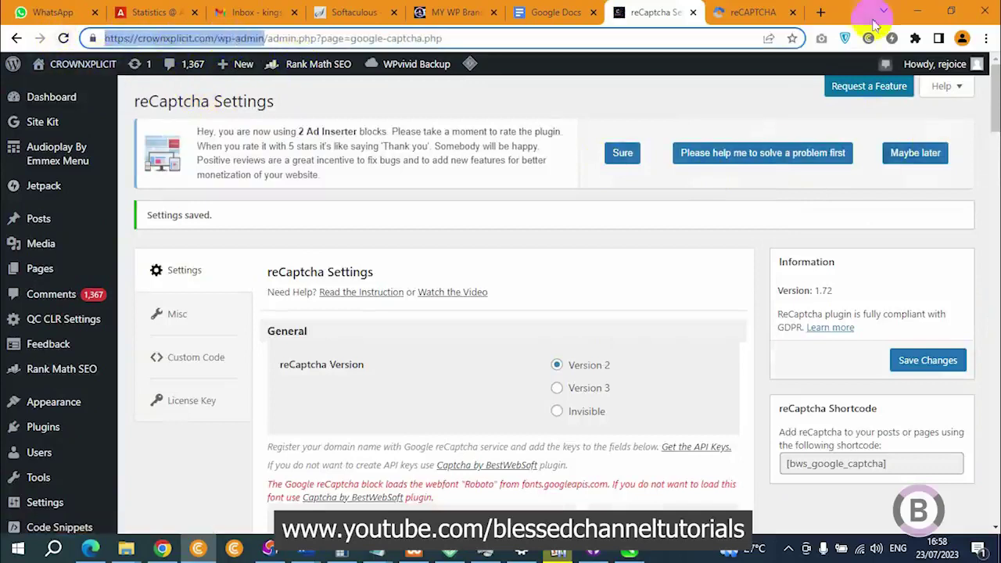
Step: Load the site's wp-admin login page in a new incognito window
click(986, 38)
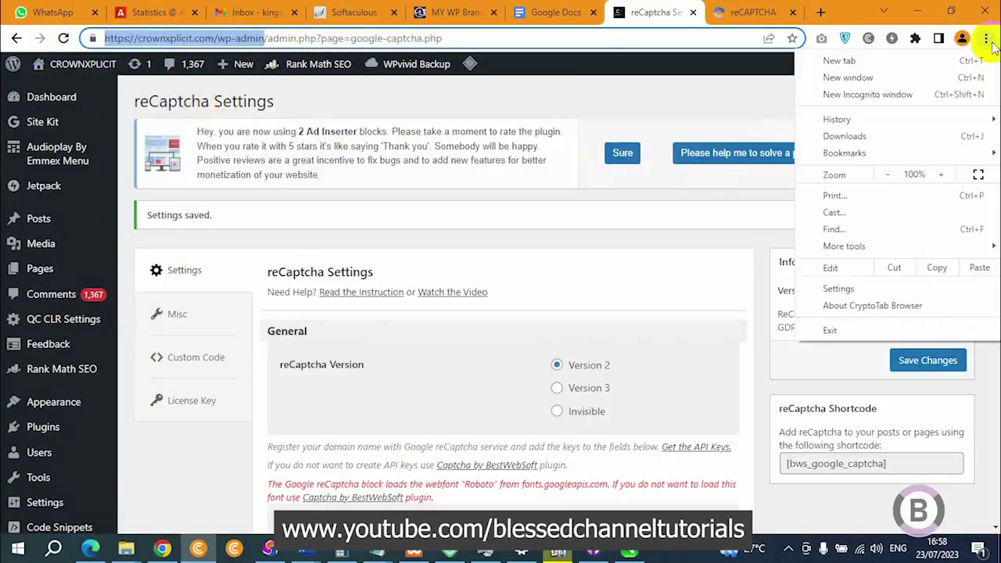
click(906, 95)
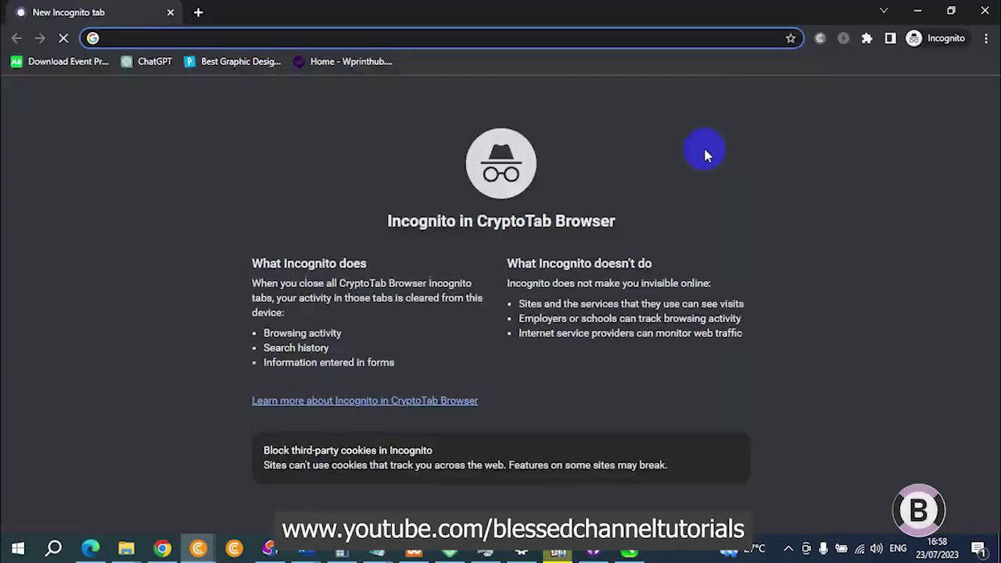
key(ctrl+v)
key(Return)
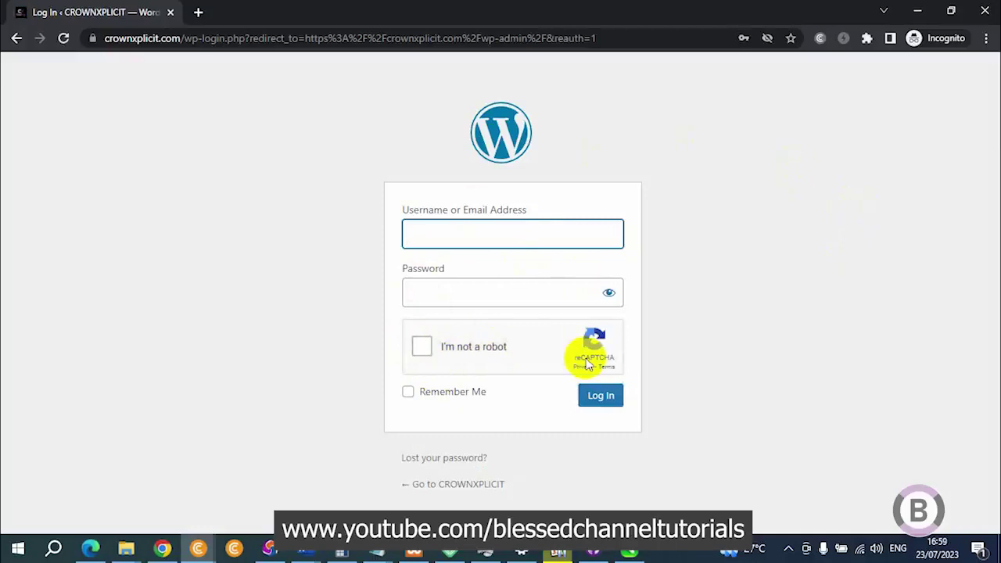
Step: Solve the "I'm not a robot" reCAPTCHA by selecting all traffic light images and verifying
click(424, 348)
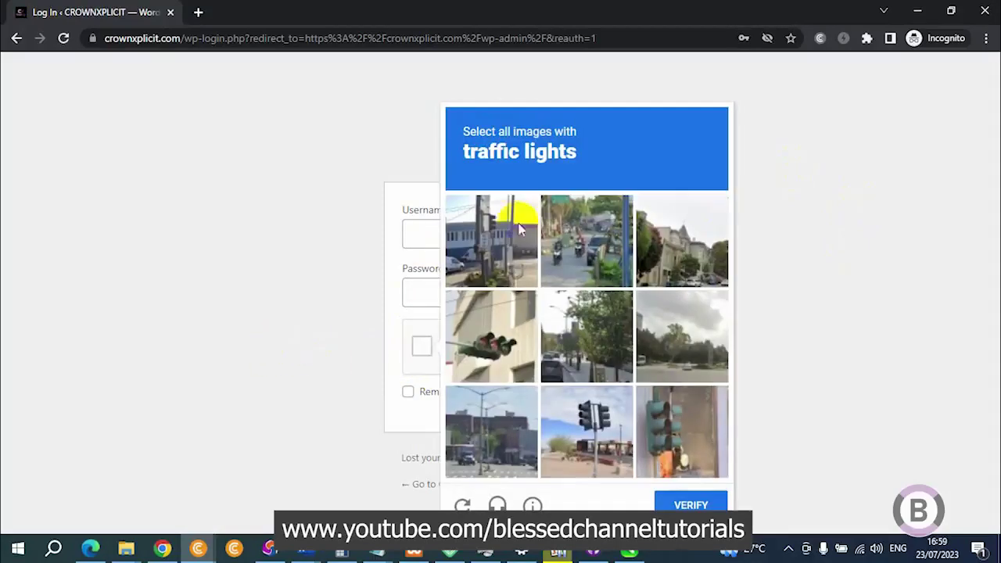
click(502, 346)
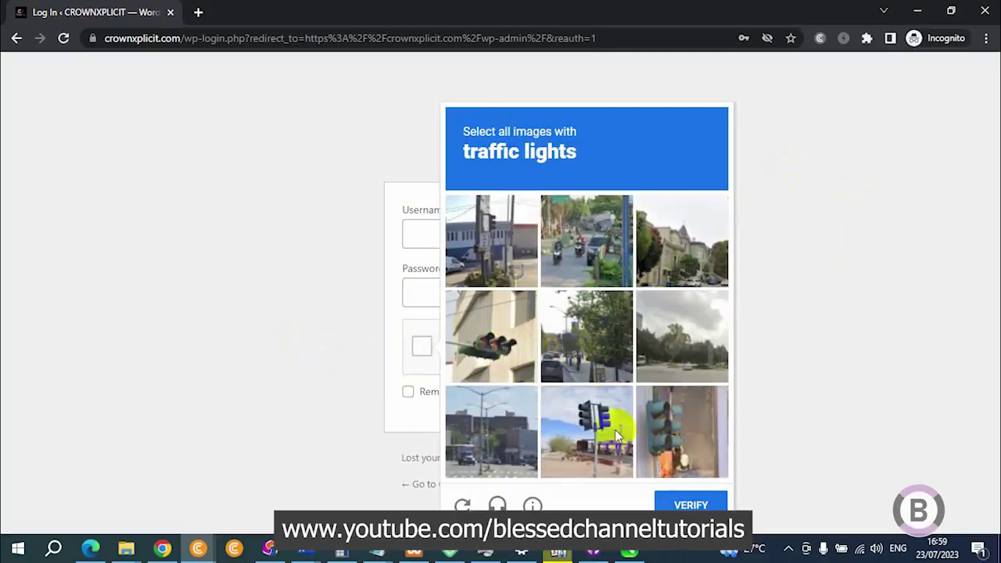
click(516, 271)
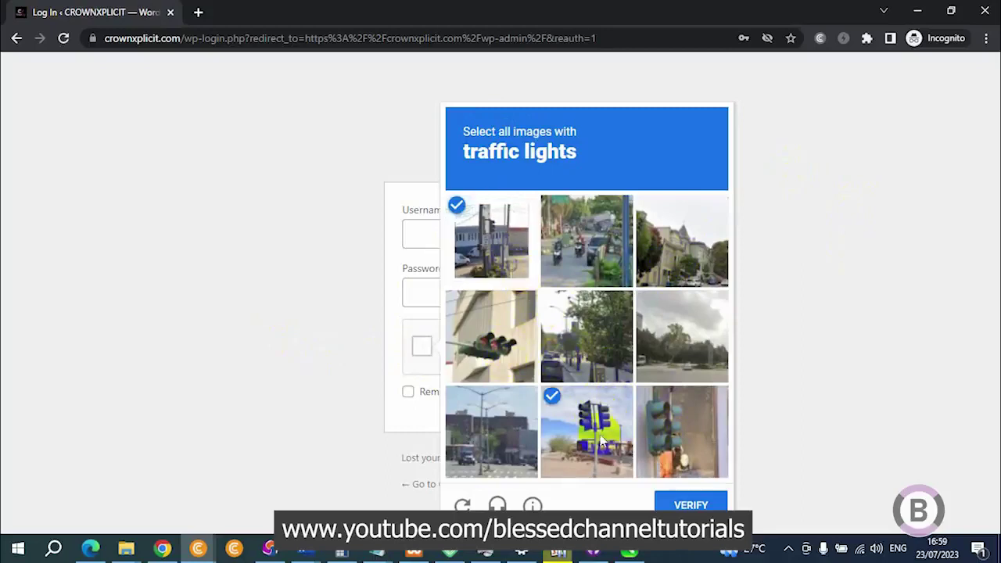
click(600, 441)
click(492, 335)
click(648, 401)
click(692, 505)
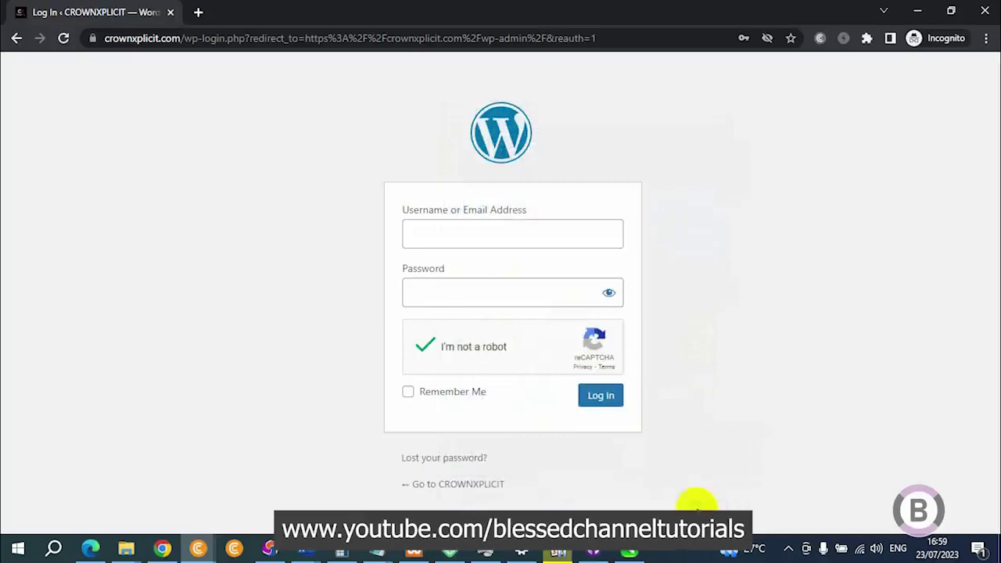
Step: Log in with the saved username and password
click(498, 232)
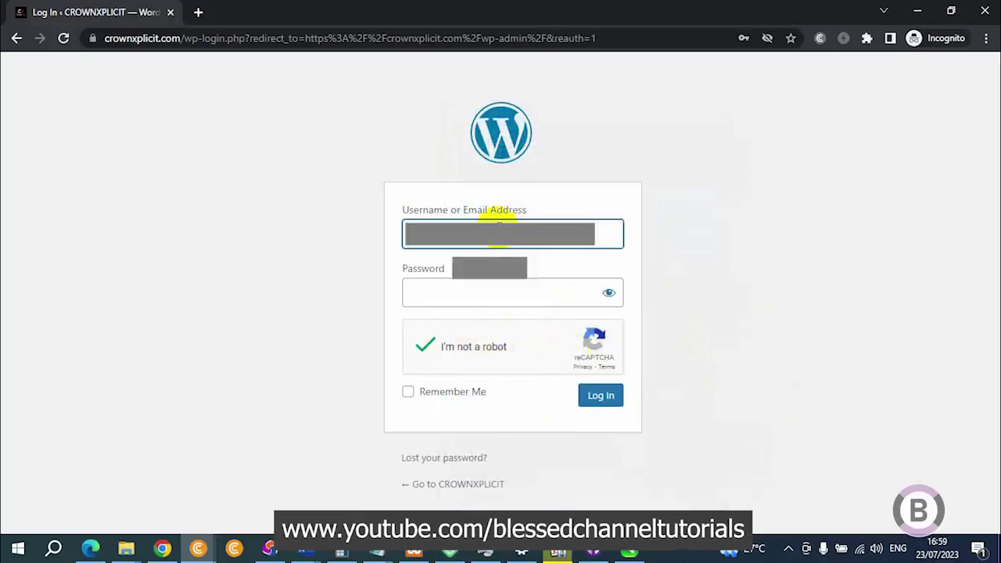
click(509, 261)
click(596, 397)
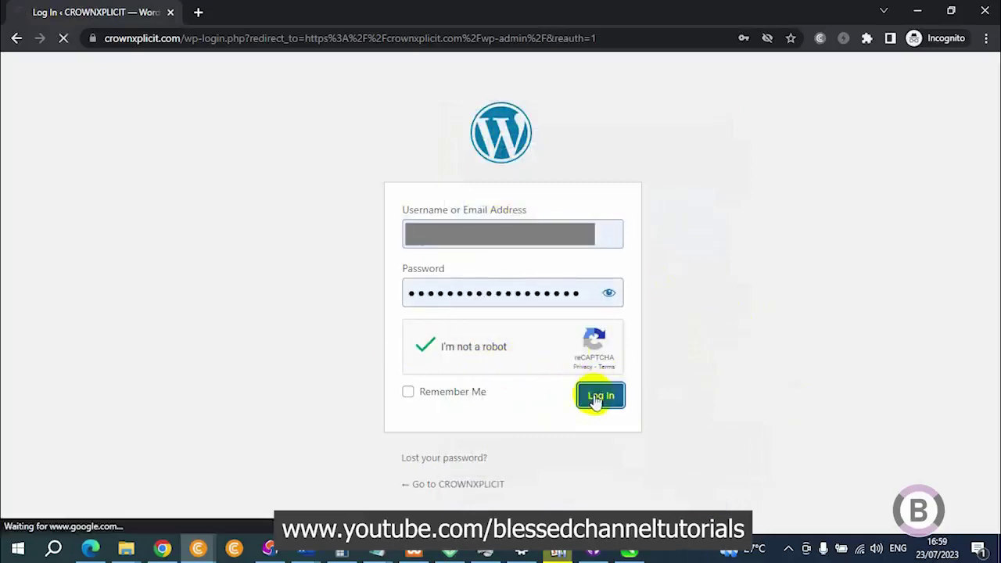